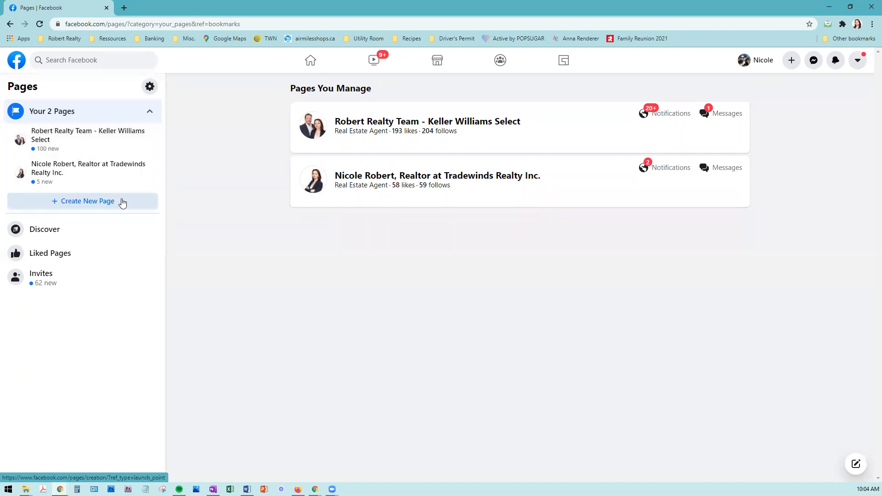
# Step: Open the Create New Page form, then return to the Pages section and the home feed
pyautogui.click(87, 204)
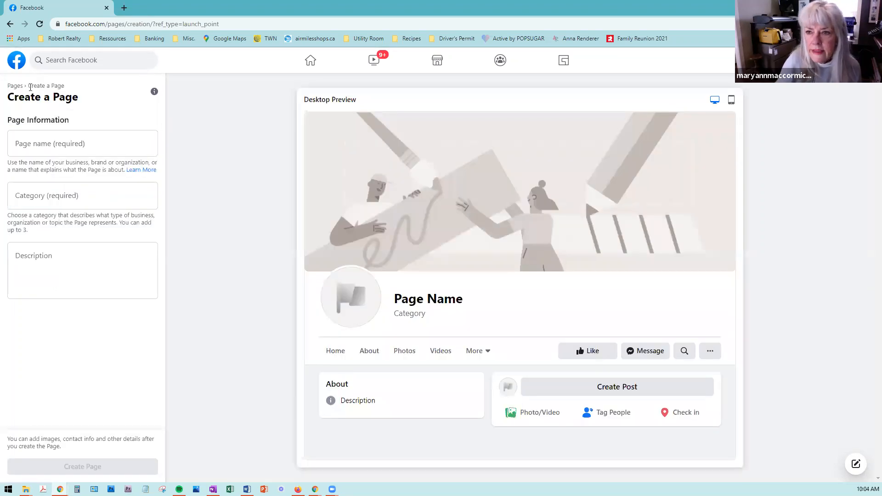
pyautogui.click(15, 86)
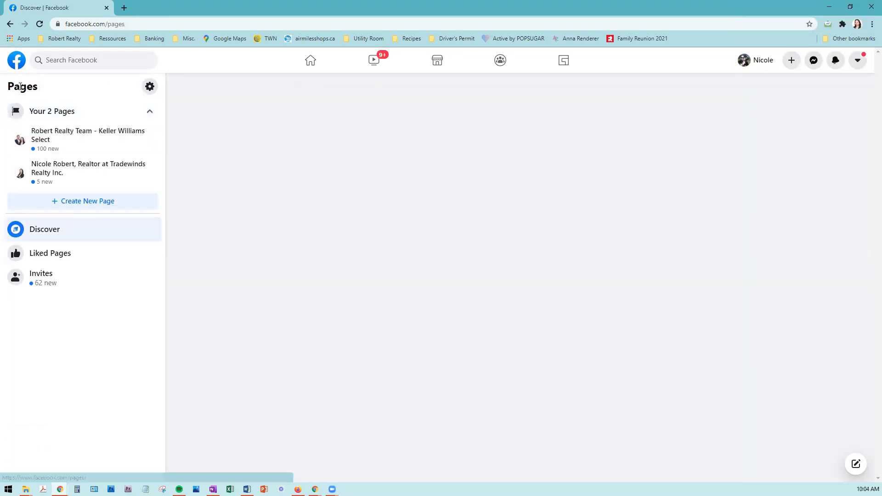
pyautogui.click(12, 56)
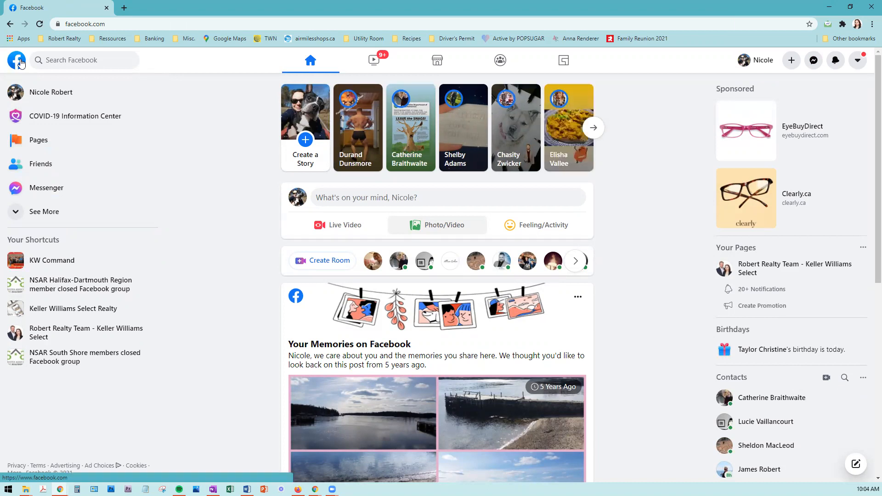
# Step: Refresh the home news feed using the Facebook logo
pyautogui.click(20, 63)
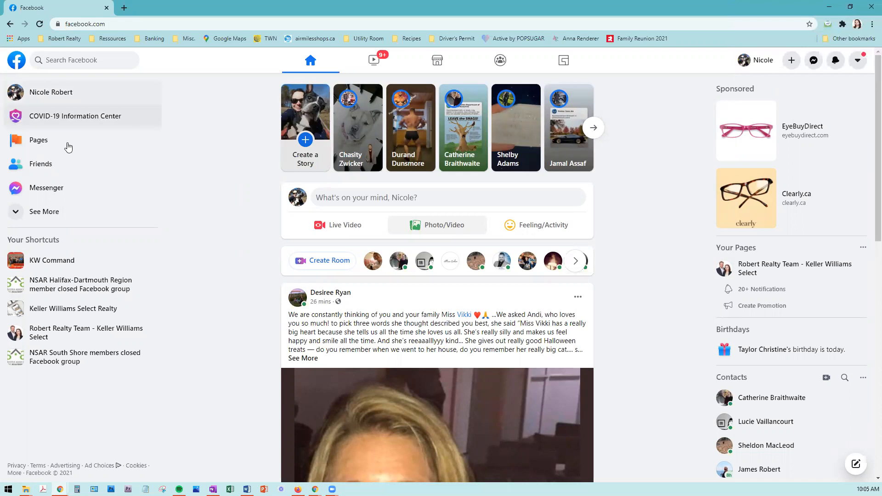
pyautogui.click(758, 64)
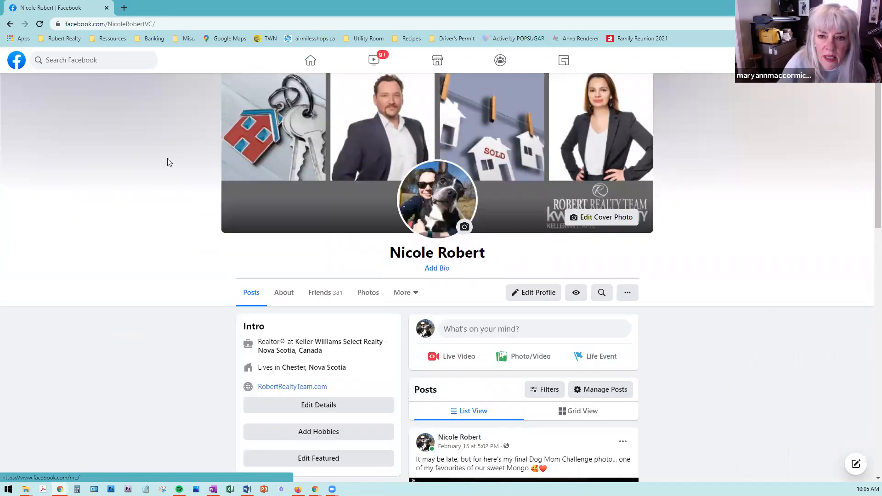
pyautogui.click(17, 62)
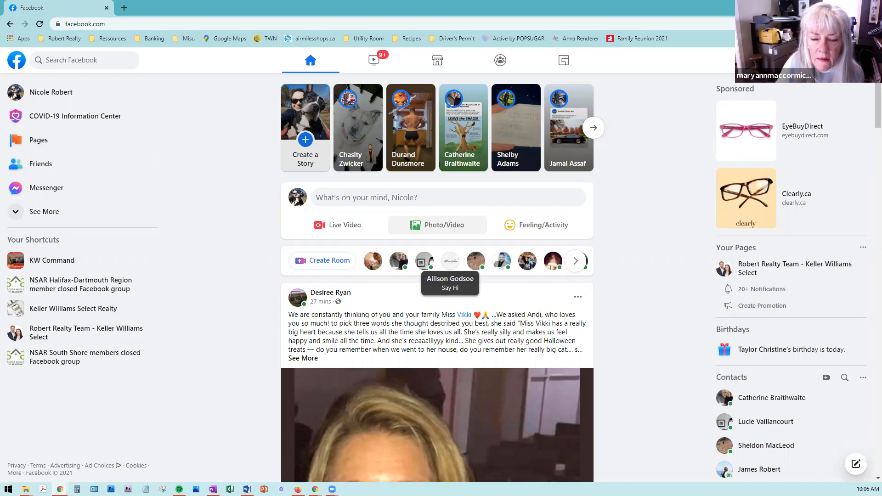
pyautogui.click(858, 60)
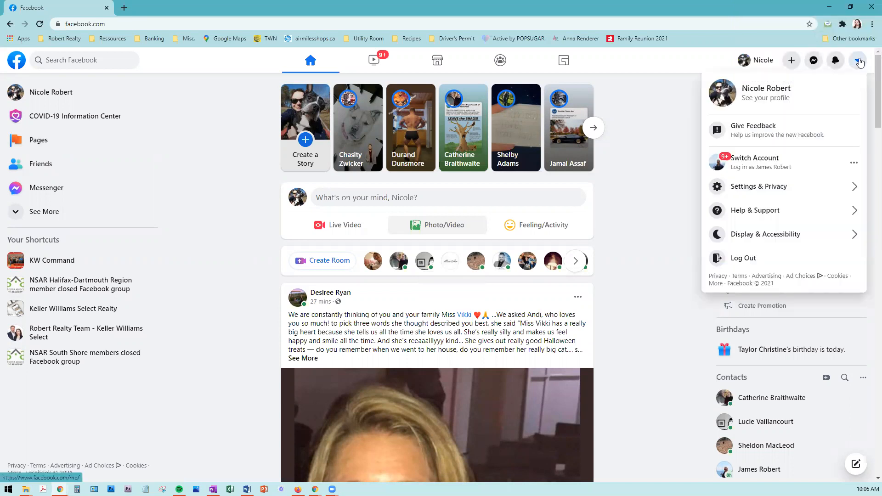
pyautogui.click(231, 164)
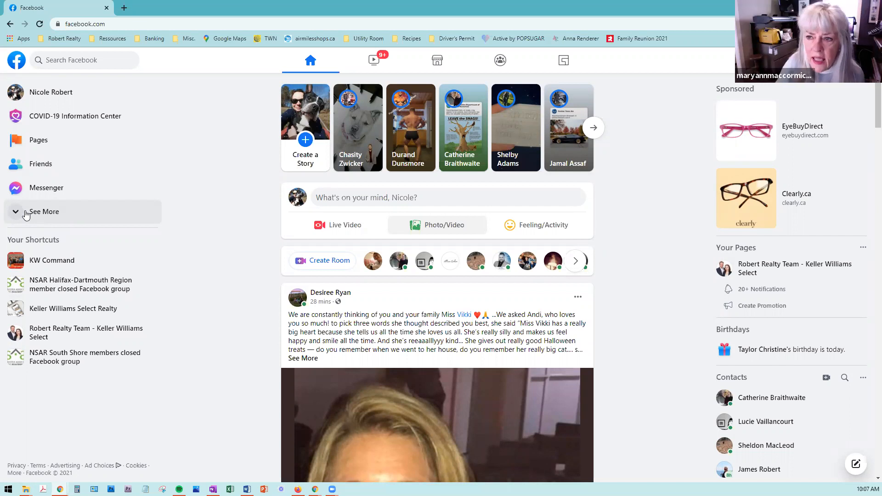
# Step: Expand See More in the left sidebar and open the Pages you manage
pyautogui.click(26, 214)
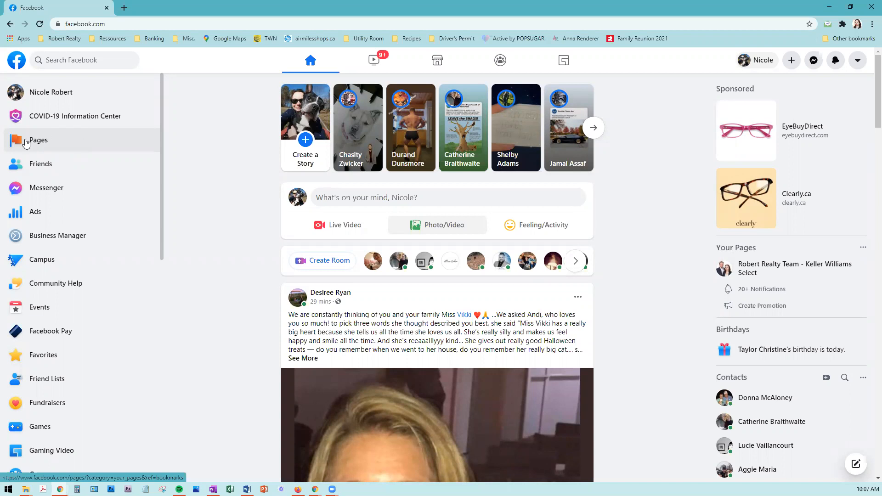
pyautogui.click(26, 144)
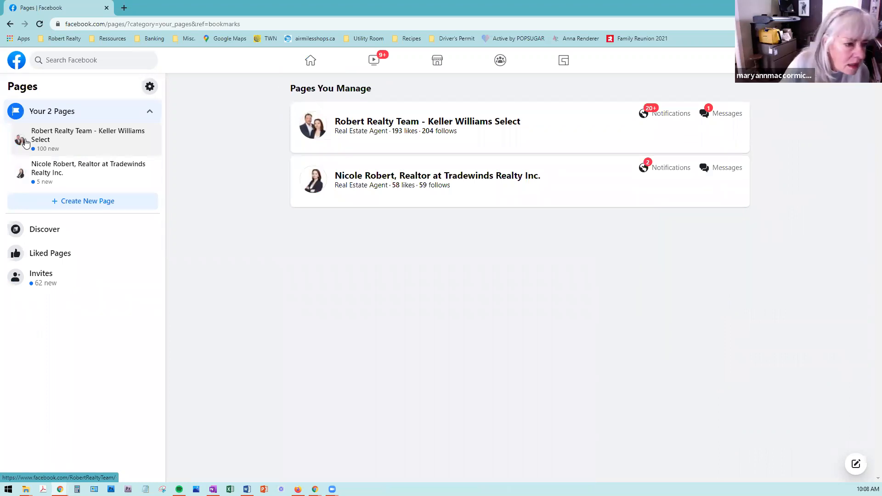
# Step: Start a new Page and begin entering the agent's name as the Page name
pyautogui.click(106, 202)
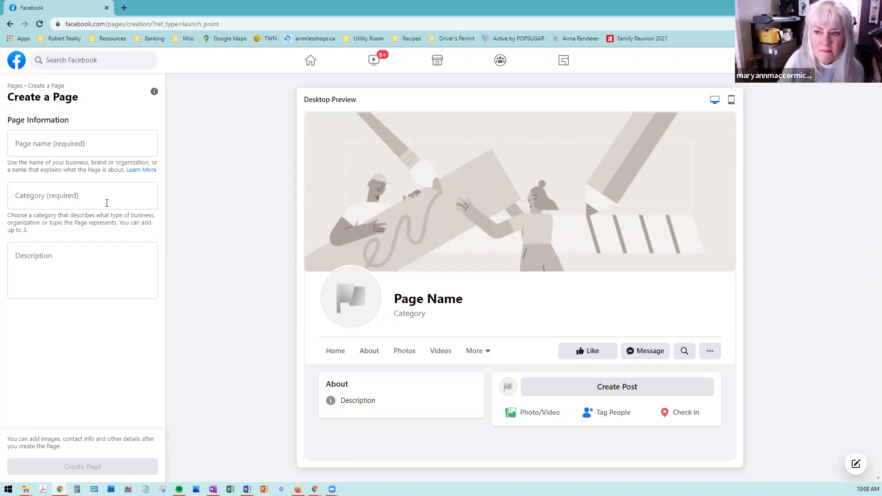
pyautogui.click(65, 144)
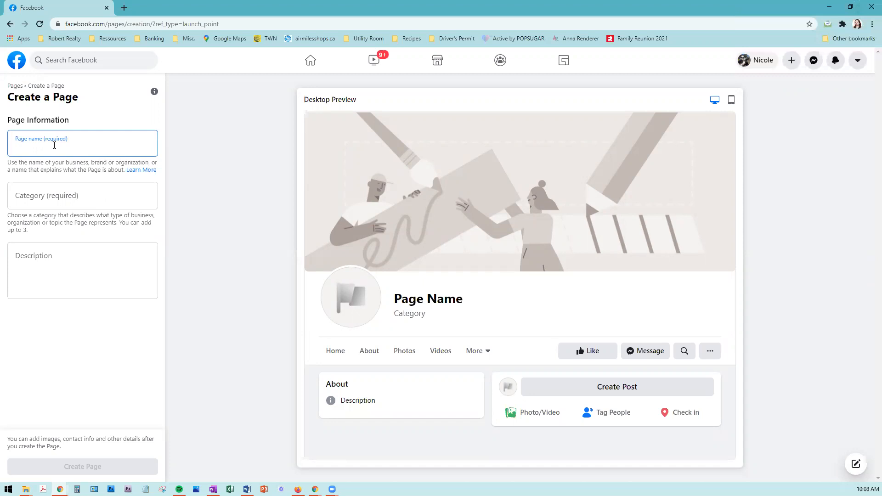
# Step: Finish the Page name as the agent's name plus ', Real Estate Agent with Keller Williams', fixing typos
pyautogui.press('End')
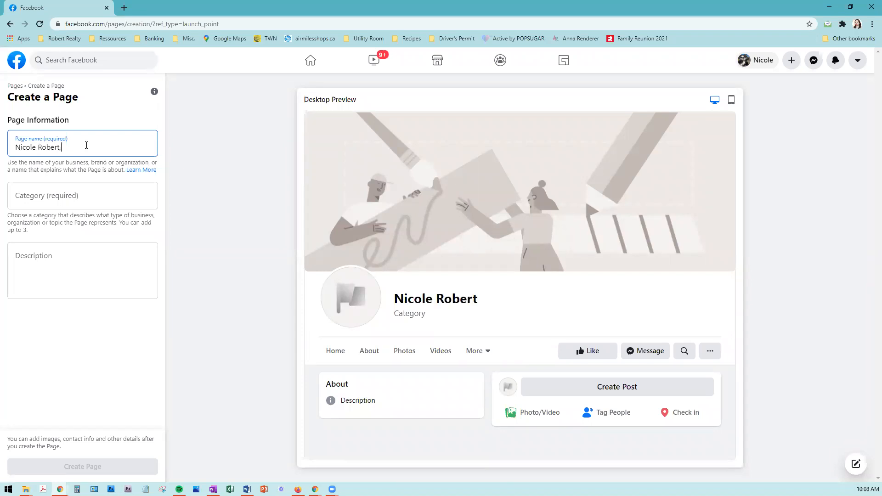
pyautogui.write(' Real')
pyautogui.write(' E')
pyautogui.write('sate')
pyautogui.write(' w')
pyautogui.write('i')
pyautogui.press('BackSpace')
pyautogui.press('BackSpace')
pyautogui.press('BackSpace')
pyautogui.press('BackSpace')
pyautogui.press('BackSpace')
pyautogui.press('BackSpace')
pyautogui.write('tate')
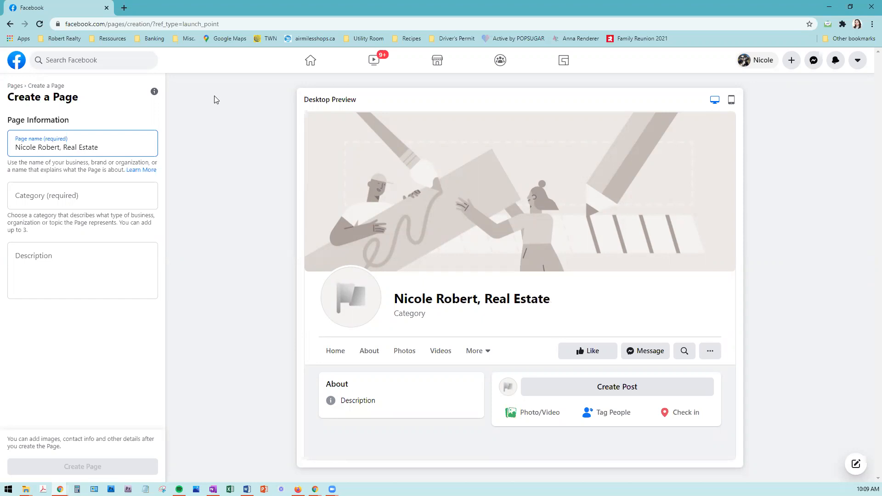
pyautogui.write(' Agent')
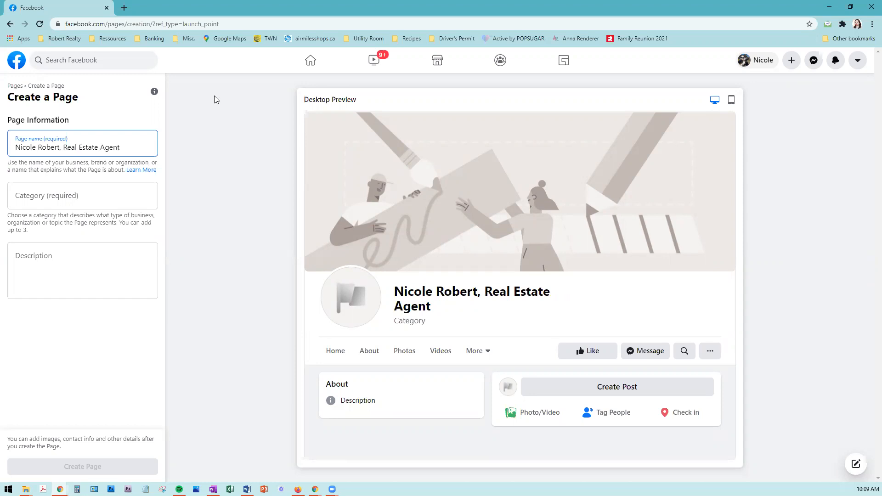
pyautogui.write(' with Keller Williams')
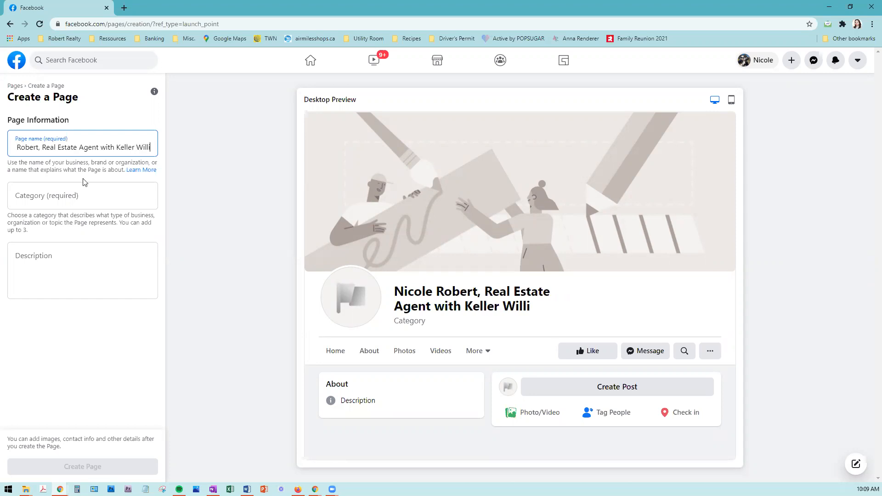
pyautogui.press('Tab')
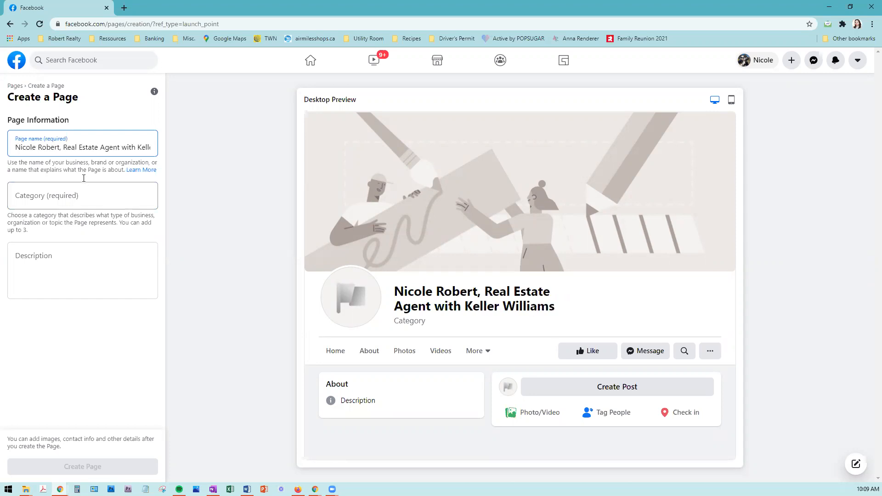
pyautogui.click(82, 186)
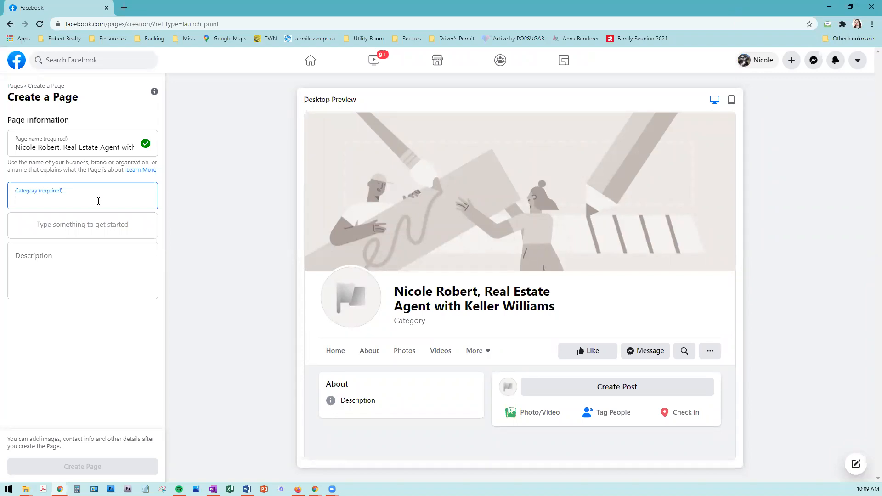
# Step: Search 'real' and choose Real Estate as the Page category
pyautogui.write('rea')
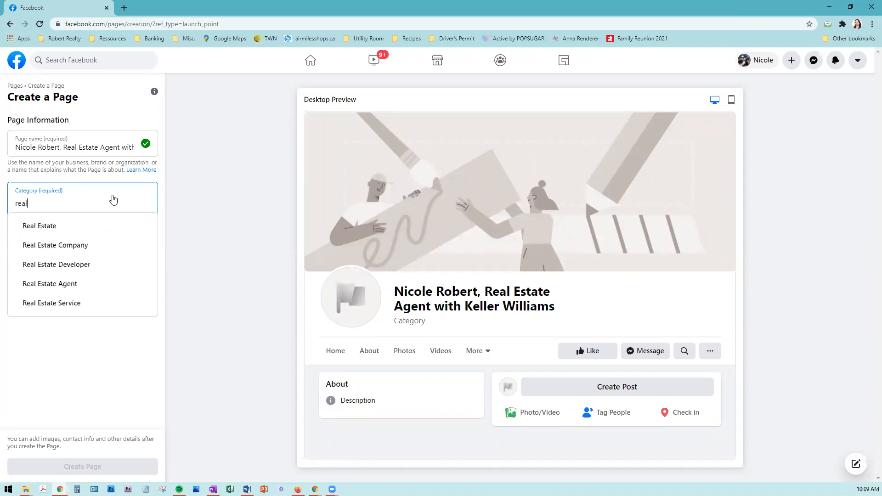
pyautogui.write('l')
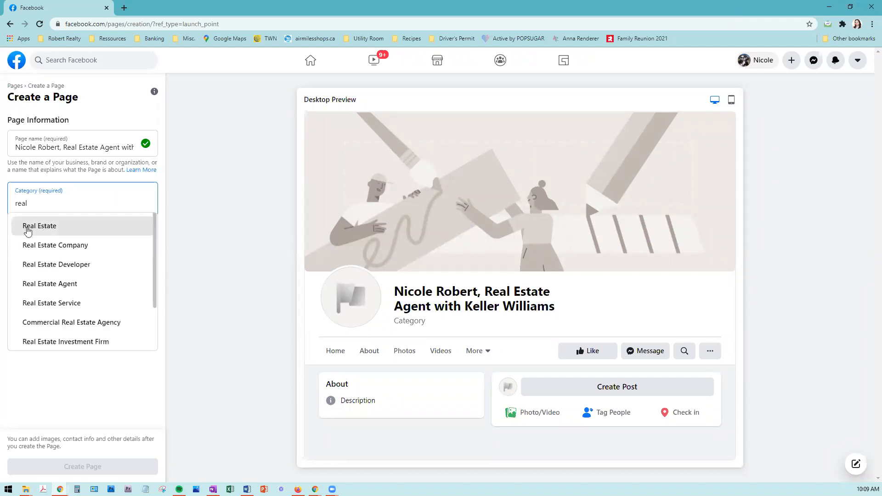
pyautogui.click(64, 231)
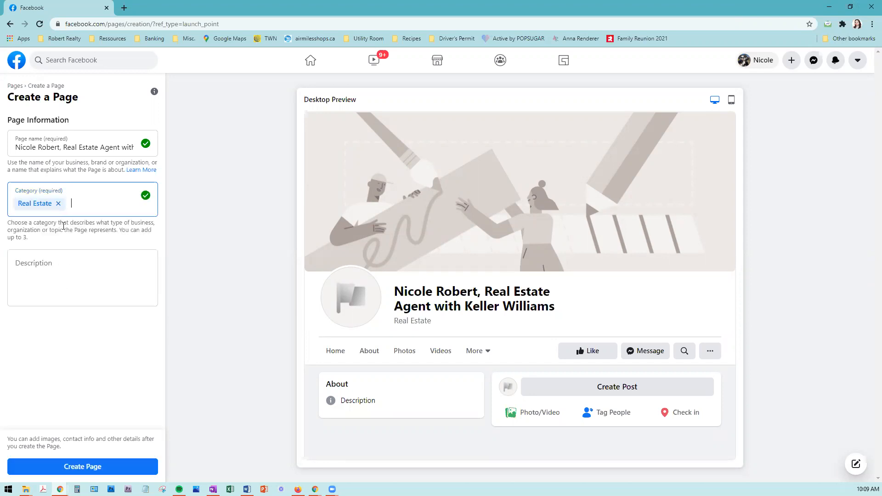
pyautogui.click(106, 281)
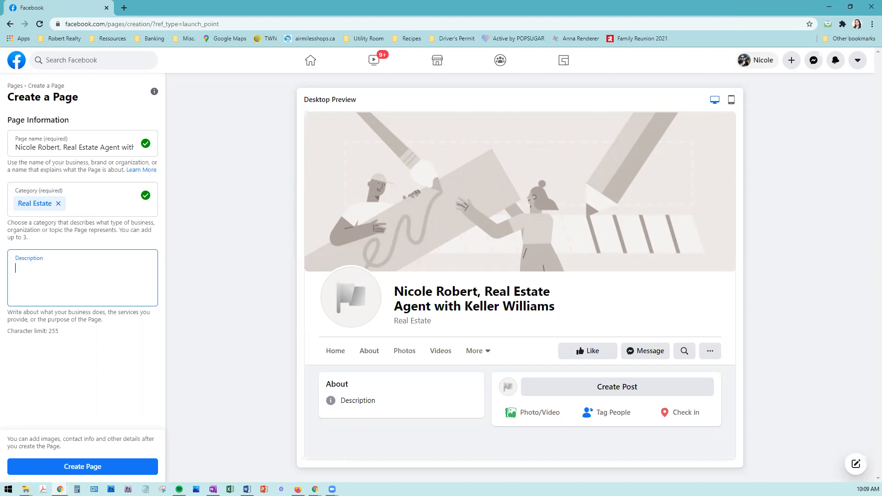
# Step: Enter the description 'I assist buyers and sellers from Halifax to along the South Shore.'
pyautogui.write('I asi')
pyautogui.press('BackSpace')
pyautogui.write('sist')
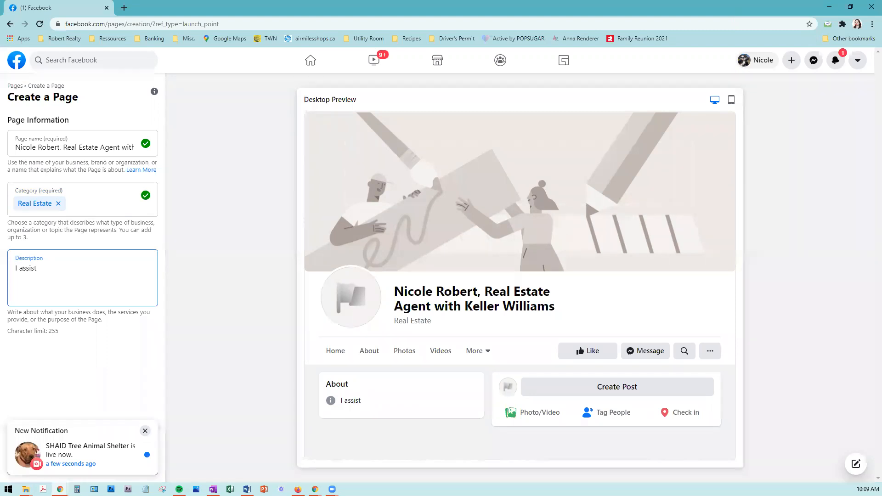
pyautogui.write(' buyers and sellers from Halifax to')
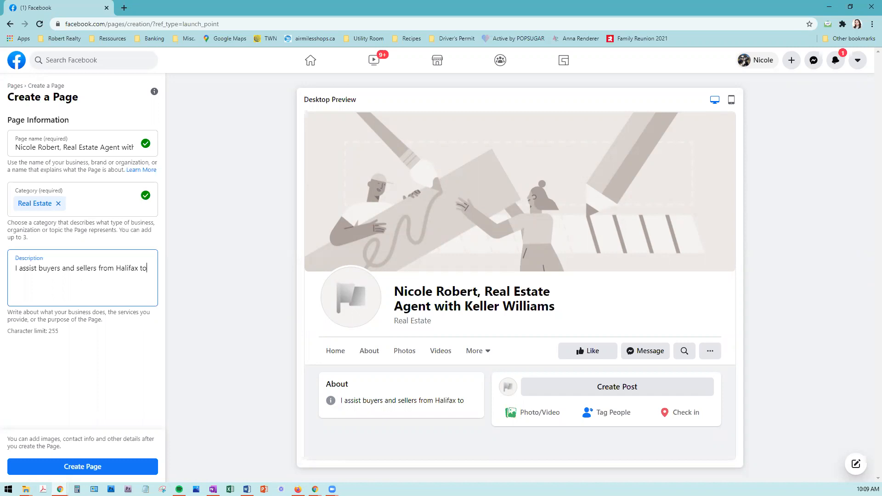
pyautogui.write(' o along the South Shore')
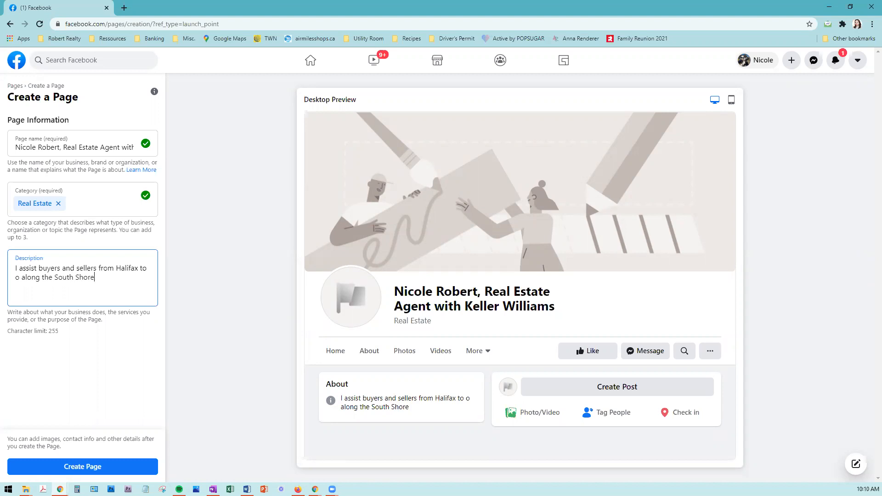
pyautogui.press('BackSpace')
pyautogui.press('BackSpace')
pyautogui.press('BackSpace')
pyautogui.click(110, 278)
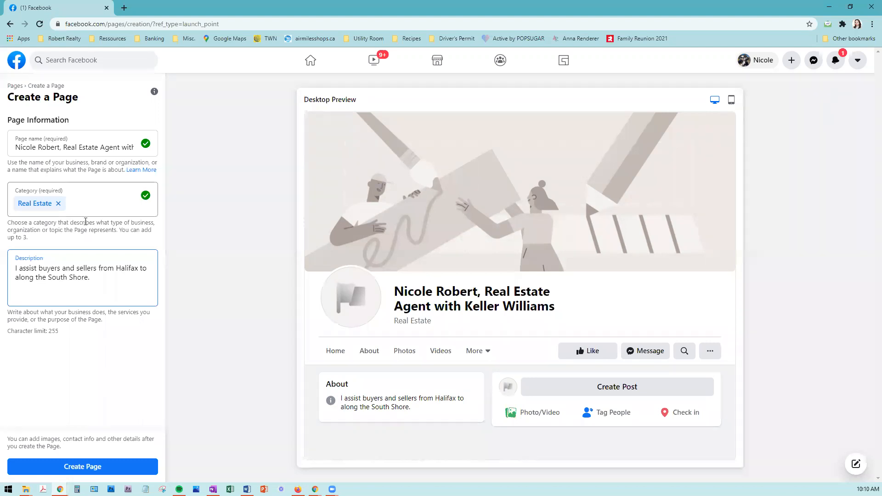
pyautogui.click(97, 469)
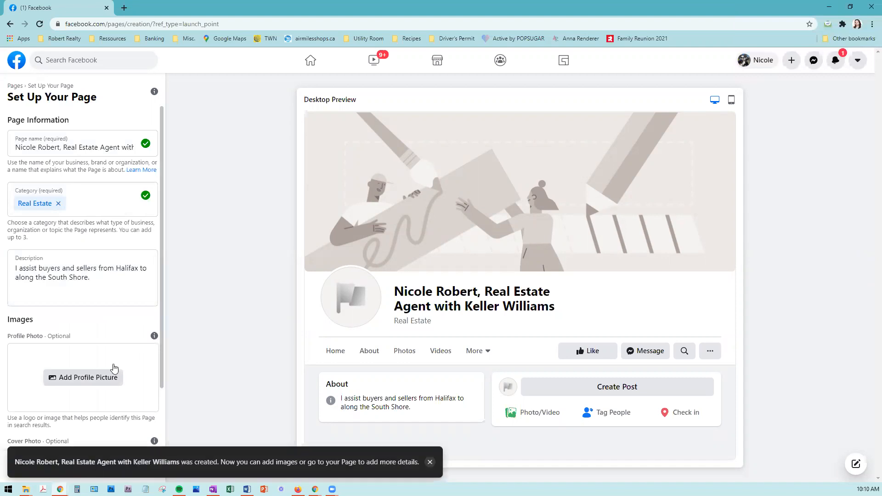
pyautogui.scroll(-1, 115, 368)
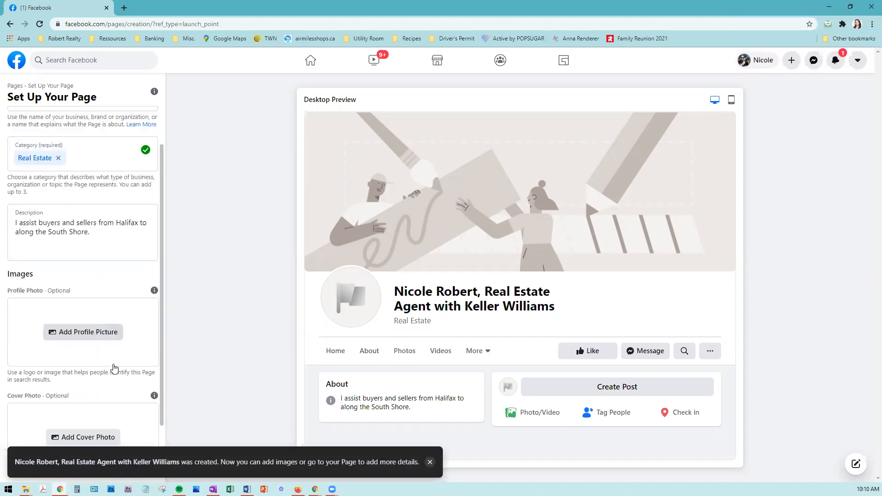
# Step: Upload Profile Picture.jpg from Downloads > FB Business Page Training as the profile photo
pyautogui.click(87, 332)
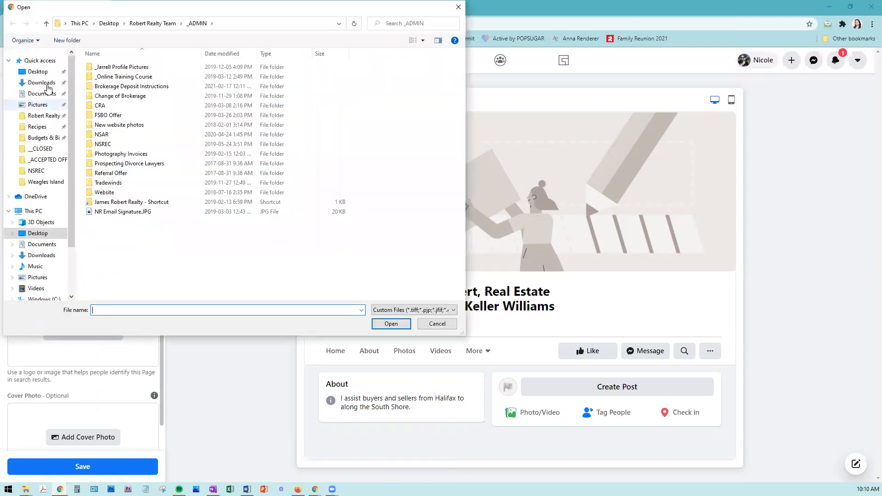
pyautogui.click(41, 82)
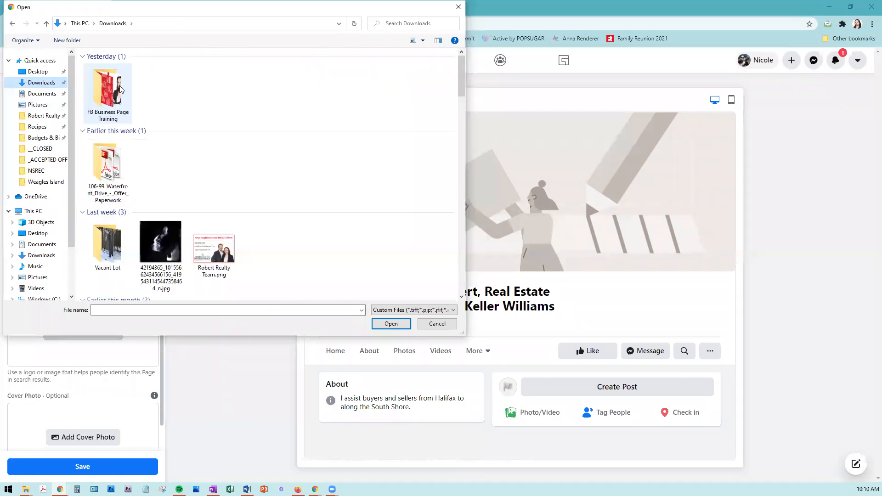
pyautogui.doubleClick(120, 86)
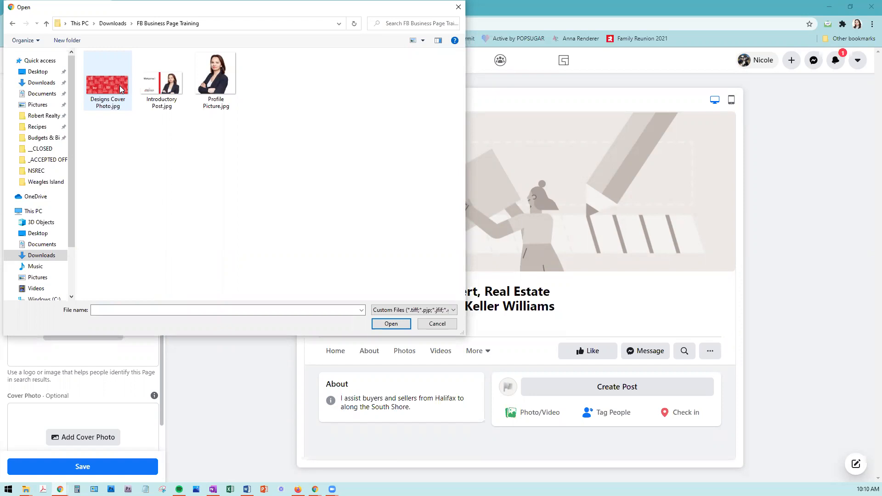
pyautogui.click(220, 66)
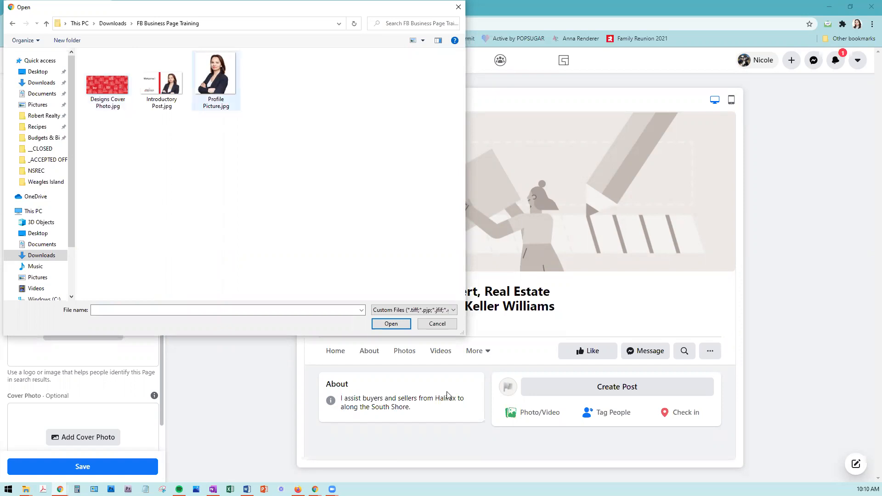
pyautogui.click(392, 325)
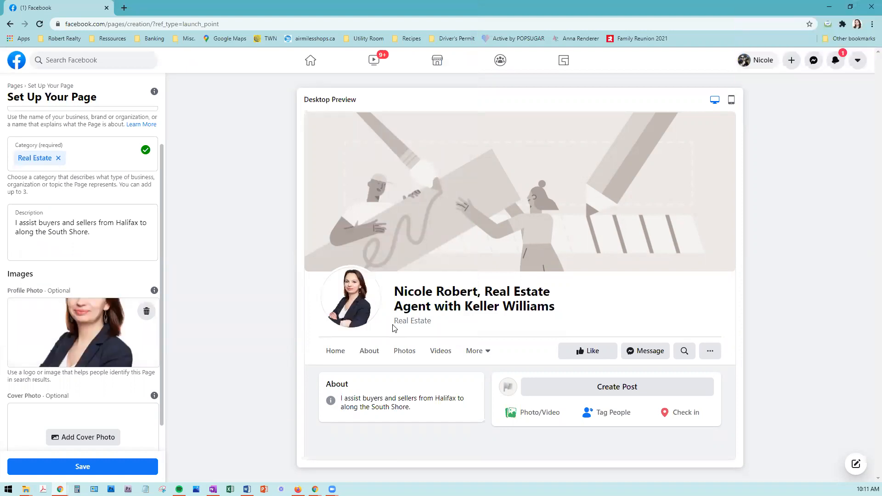
pyautogui.scroll(-1, 91, 335)
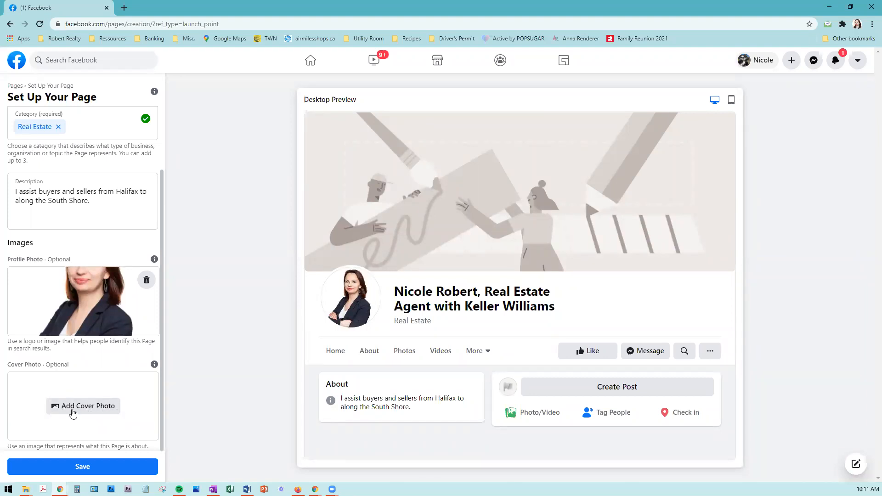
# Step: Upload Designs Cover Photo.jpg, the red houses image, as the Page cover photo
pyautogui.click(79, 407)
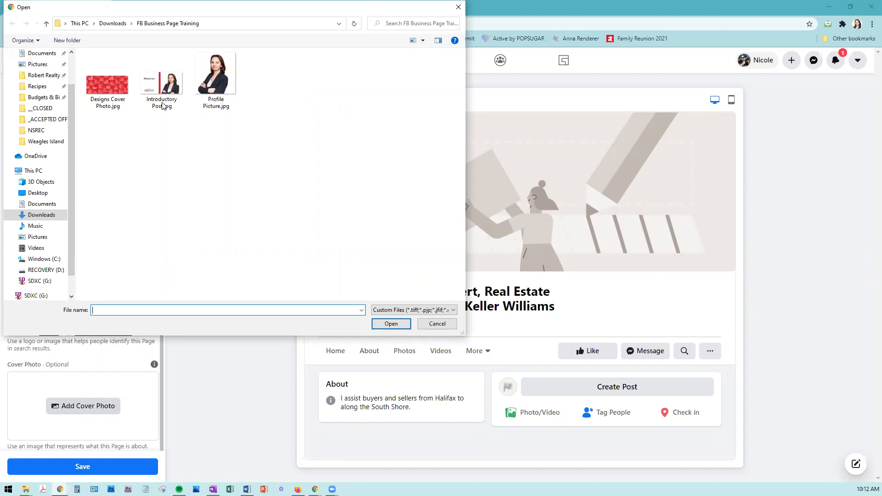
pyautogui.doubleClick(113, 91)
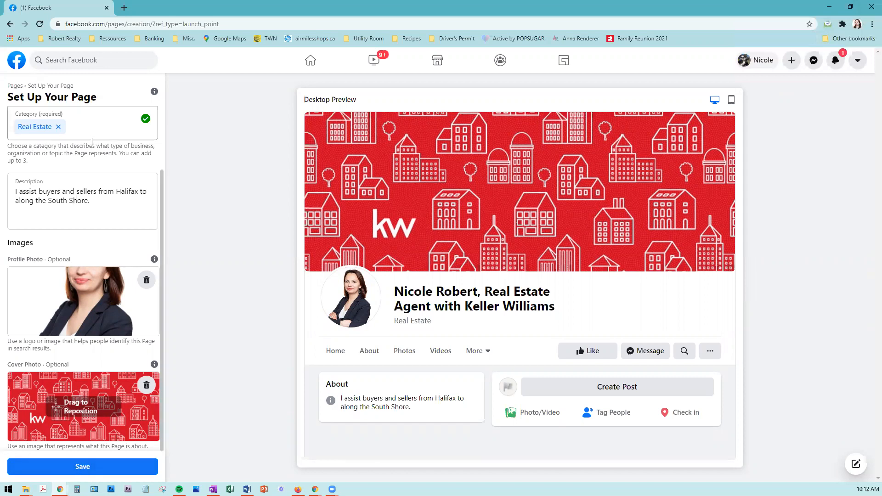
pyautogui.scroll(2, 92, 141)
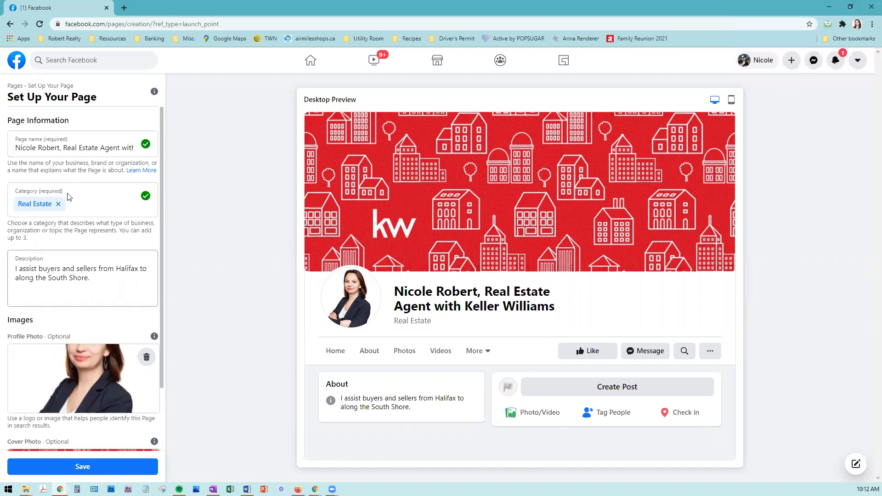
pyautogui.scroll(-2, 69, 197)
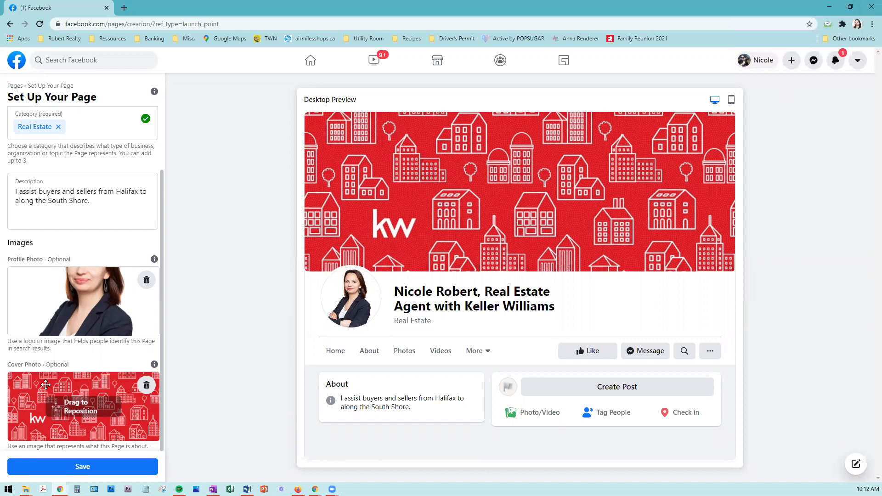
# Step: Save the Page setup and view the live Page with its cover and profile photos
pyautogui.click(77, 467)
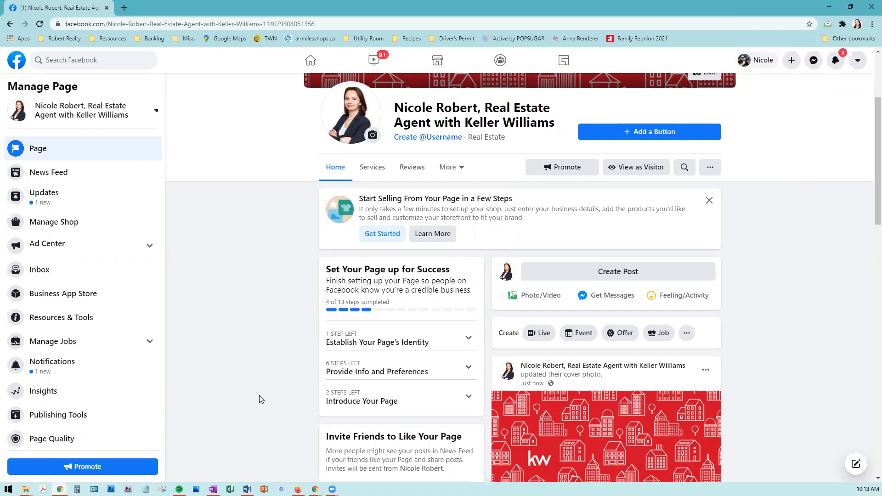
pyautogui.scroll(3, 252, 396)
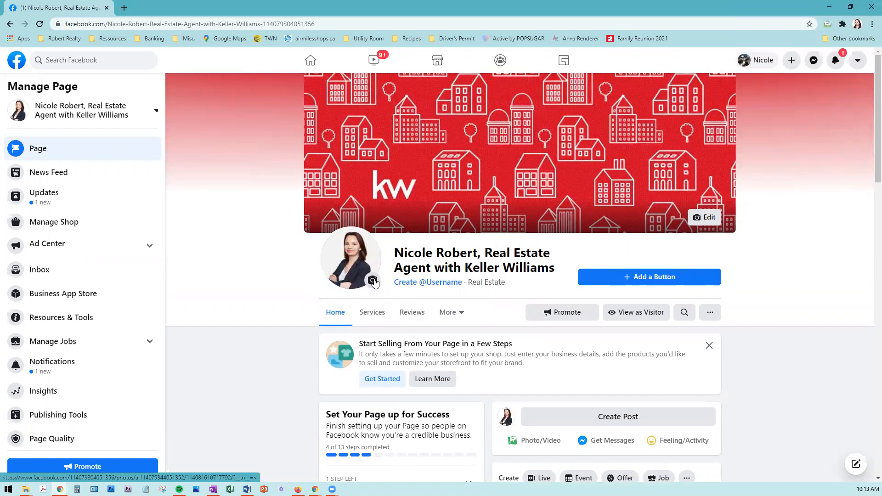
pyautogui.click(373, 280)
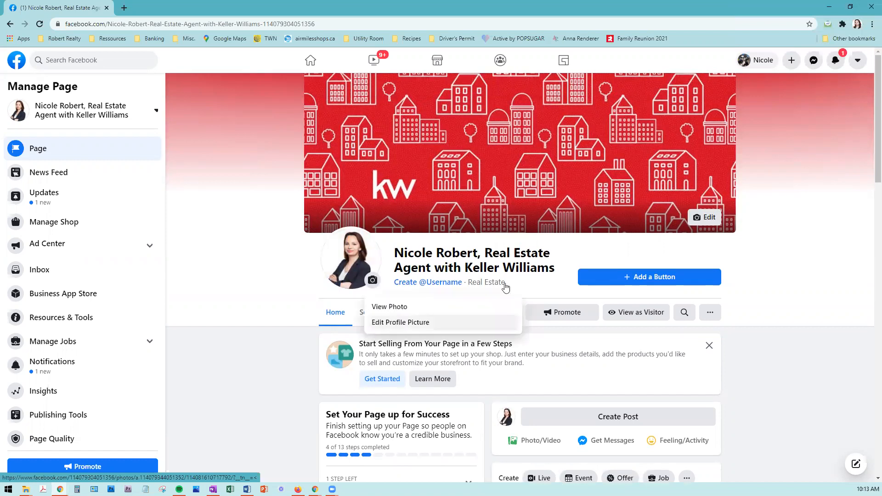
pyautogui.click(768, 203)
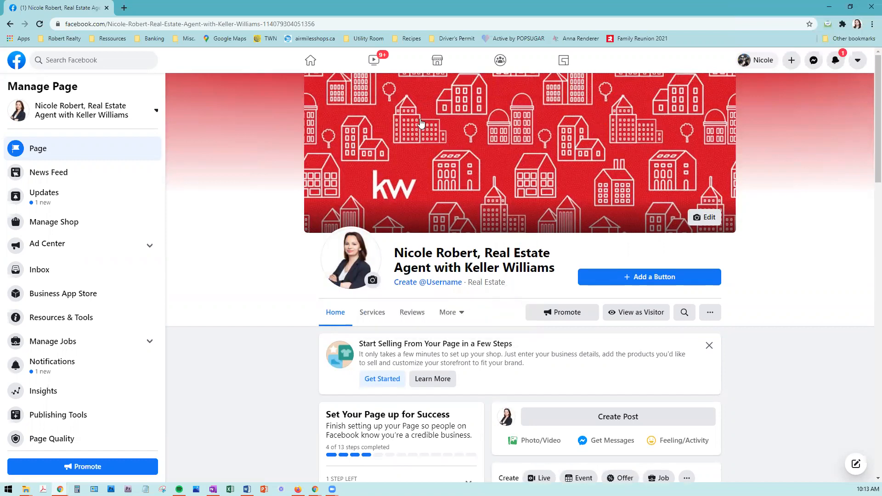
pyautogui.click(712, 218)
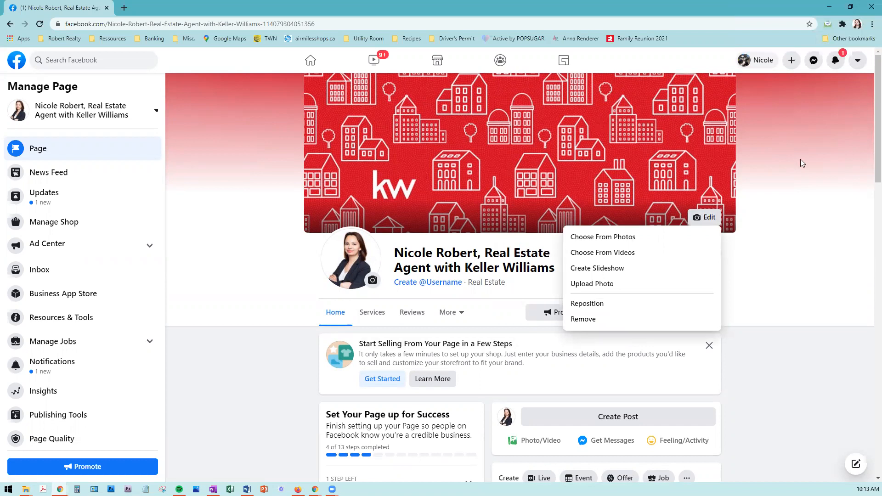
pyautogui.click(352, 159)
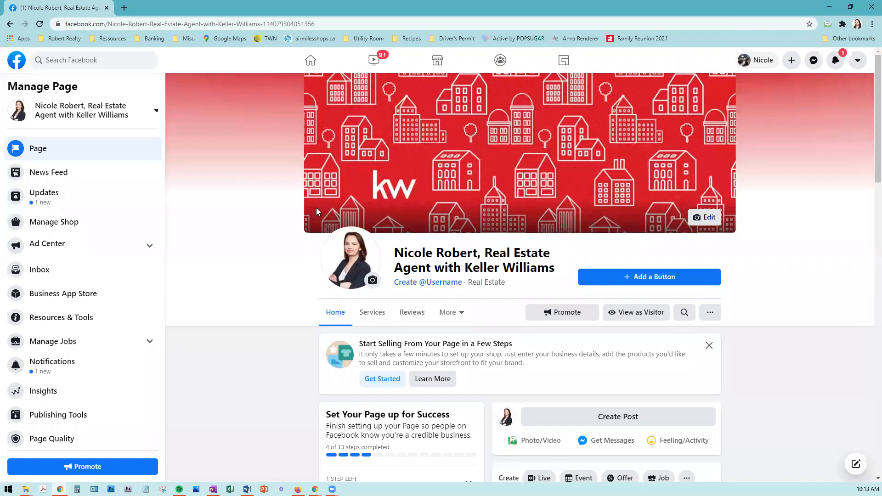
pyautogui.scroll(-2, 316, 208)
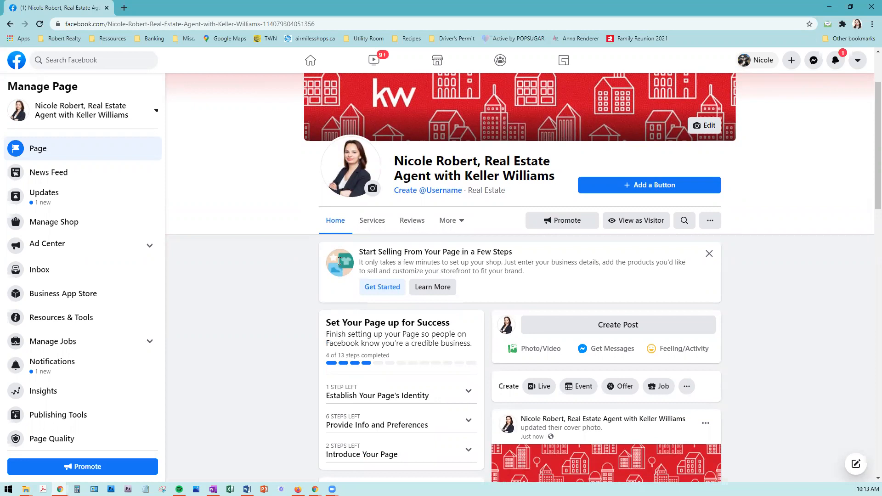
pyautogui.scroll(-1, 465, 278)
pyautogui.moveTo(455, 276); pyautogui.dragTo(331, 277)
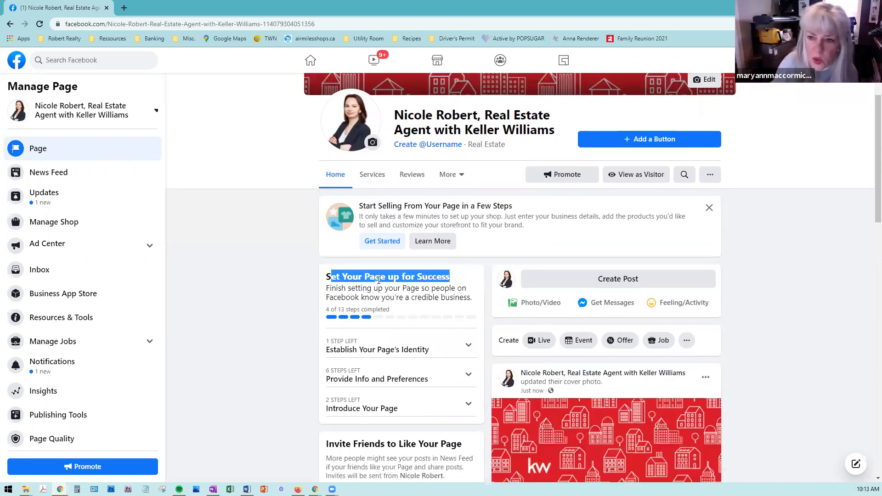
pyautogui.click(351, 302)
pyautogui.scroll(-1, 350, 302)
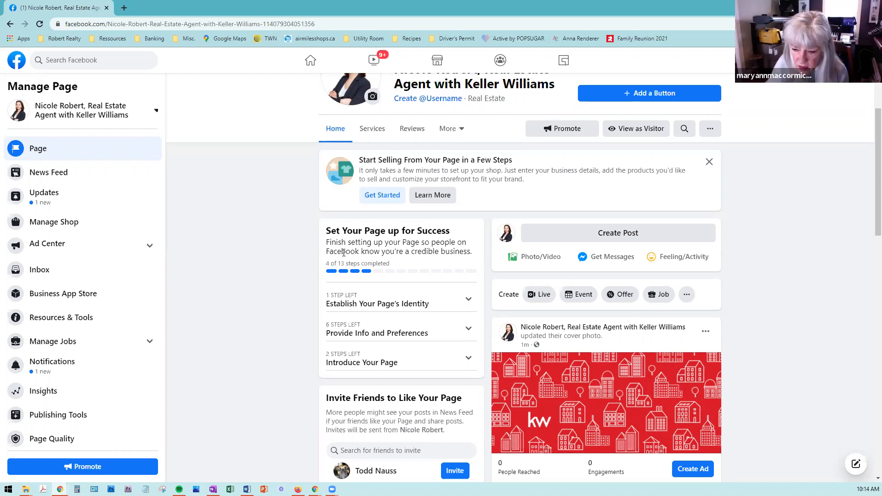
pyautogui.scroll(-2, 465, 211)
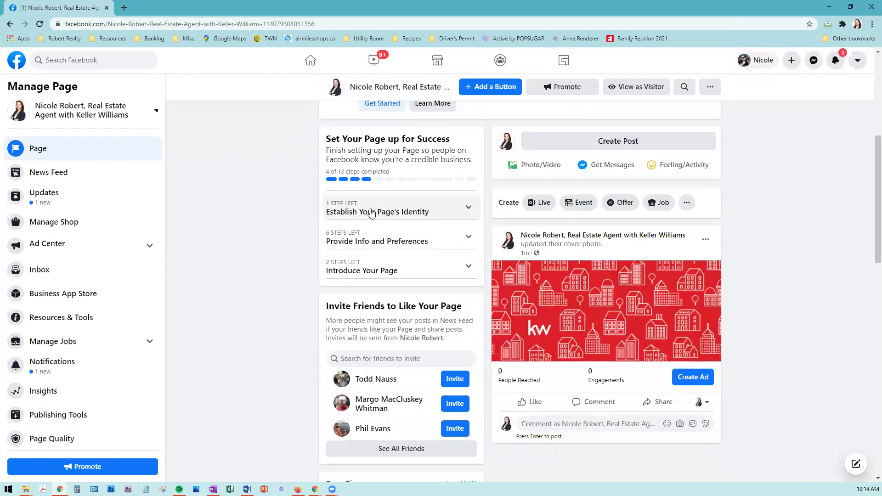
pyautogui.click(434, 211)
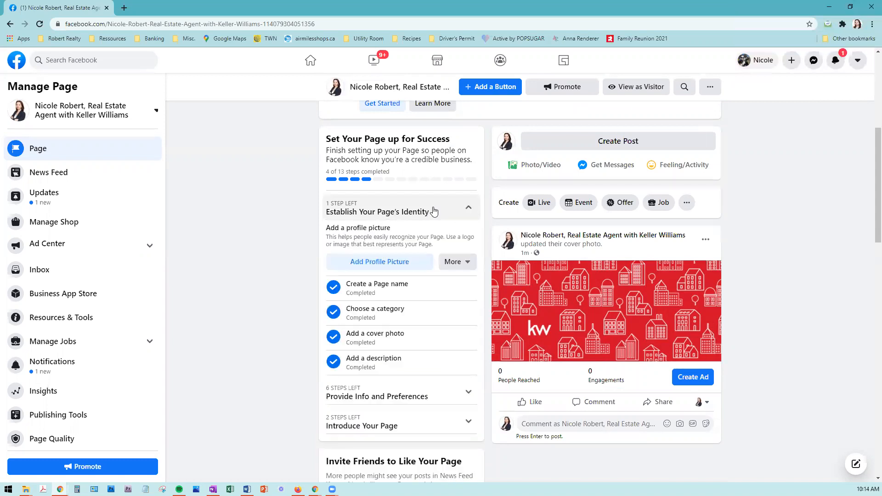
pyautogui.click(396, 266)
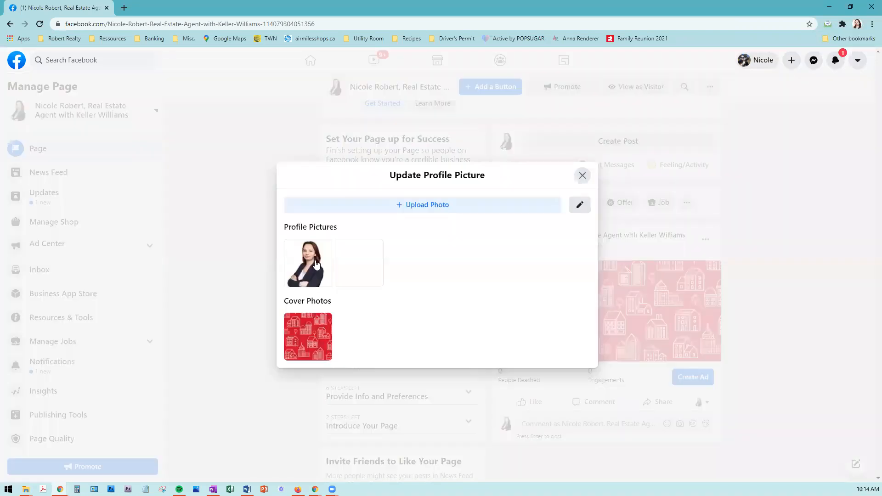
pyautogui.click(317, 264)
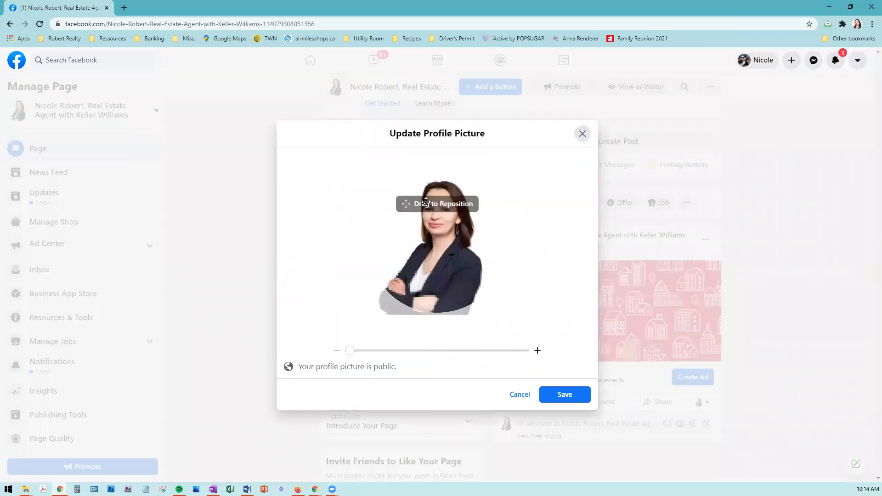
pyautogui.click(568, 394)
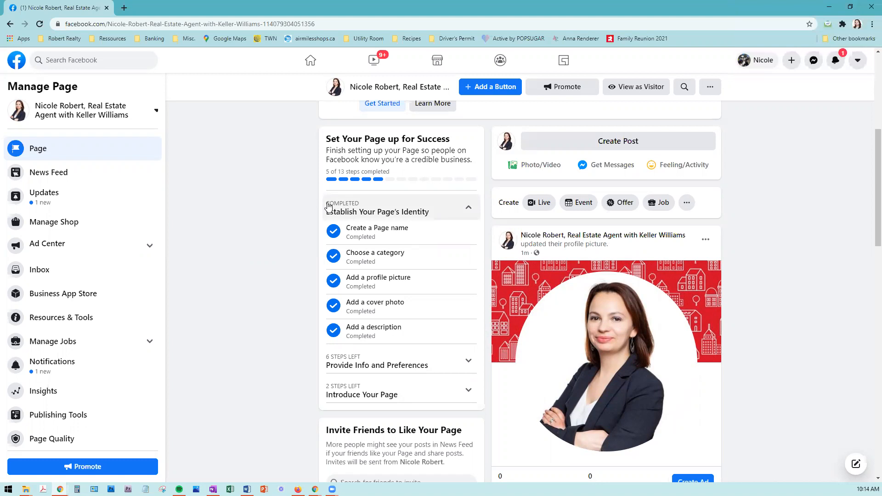
pyautogui.scroll(5, 356, 212)
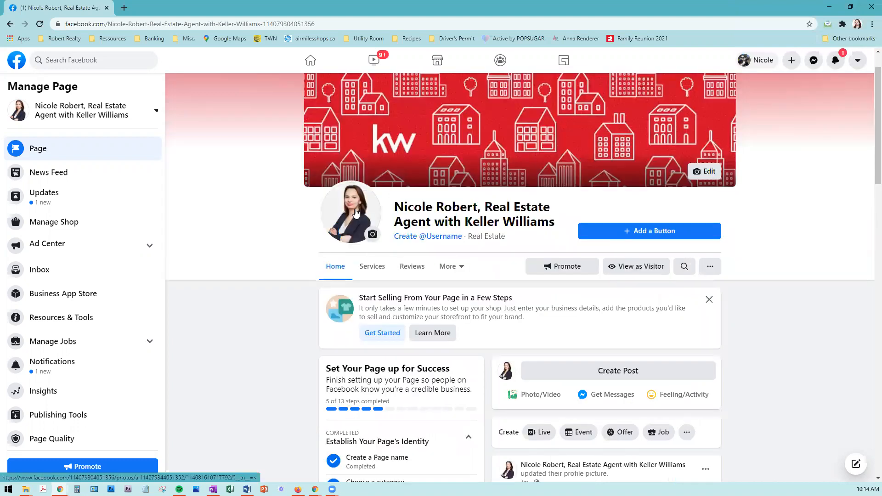
# Step: Scroll to the Set Your Page up for Success checklist and open the top-right account dropdown
pyautogui.scroll(-2, 367, 169)
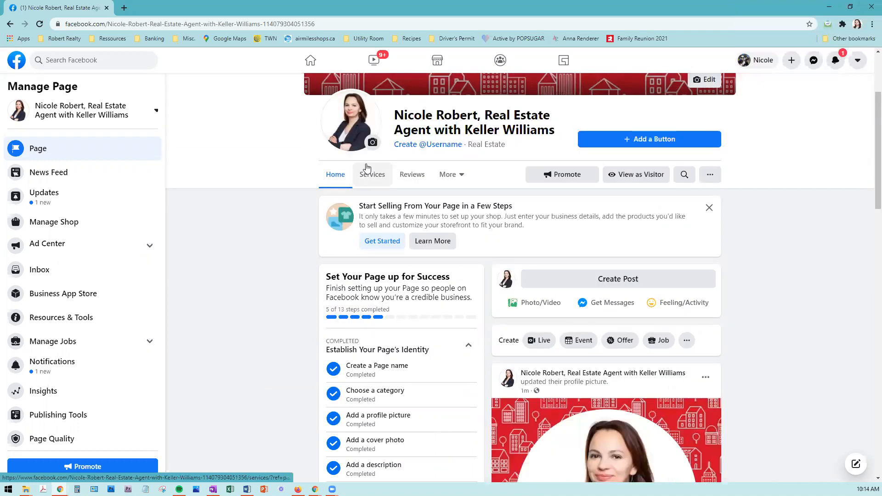
pyautogui.scroll(-2, 260, 321)
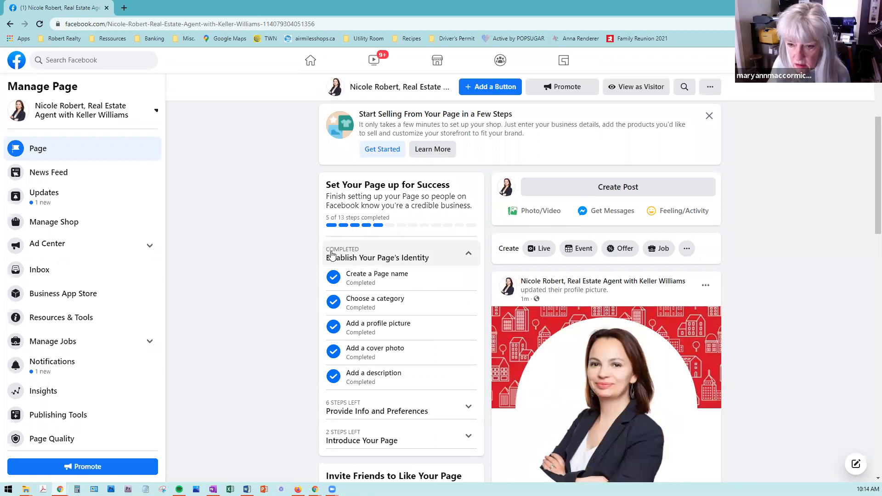
pyautogui.scroll(-1, 333, 253)
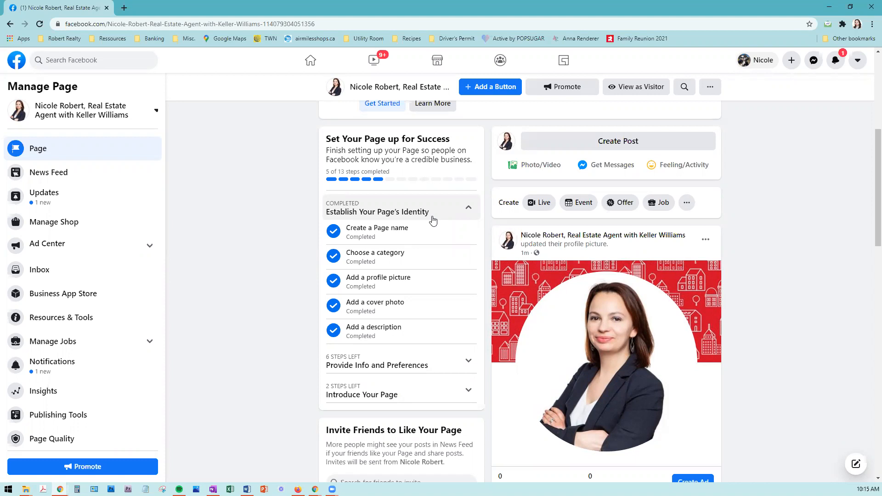
pyautogui.click(859, 61)
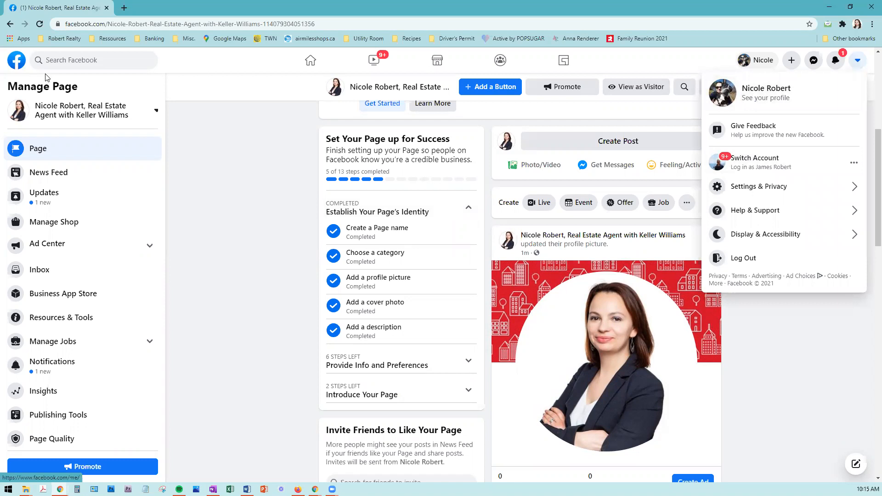
# Step: Open the Facebook home link in a new browser tab and switch to that tab
pyautogui.rightClick(16, 66)
pyautogui.click(52, 71)
pyautogui.click(168, 4)
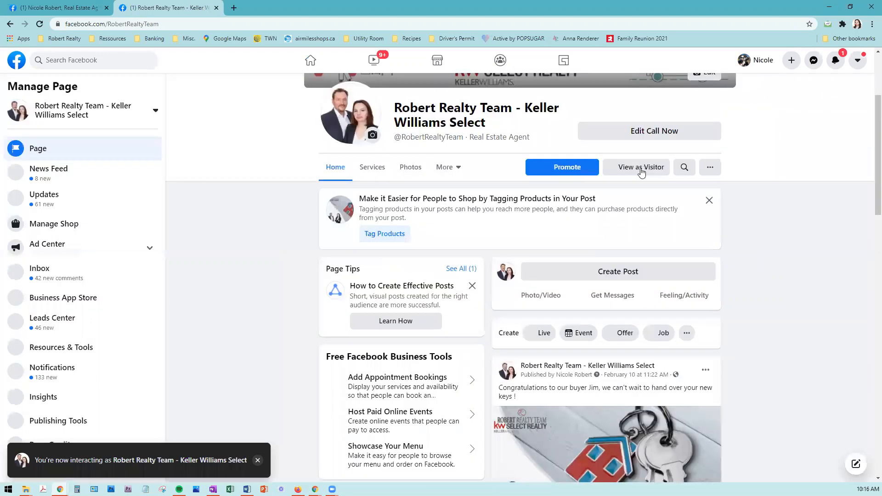
# Step: Preview the Keller Williams Select team page with View as Visitor and scroll through it
pyautogui.click(642, 170)
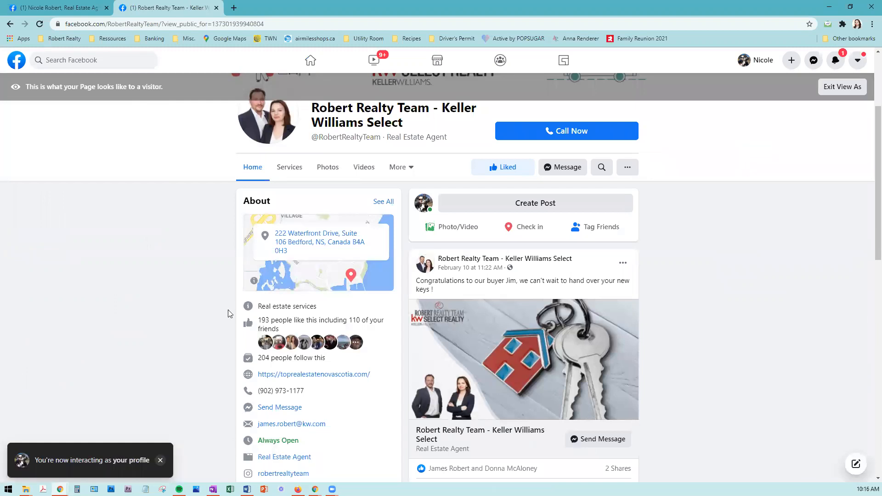
pyautogui.scroll(-2, 228, 310)
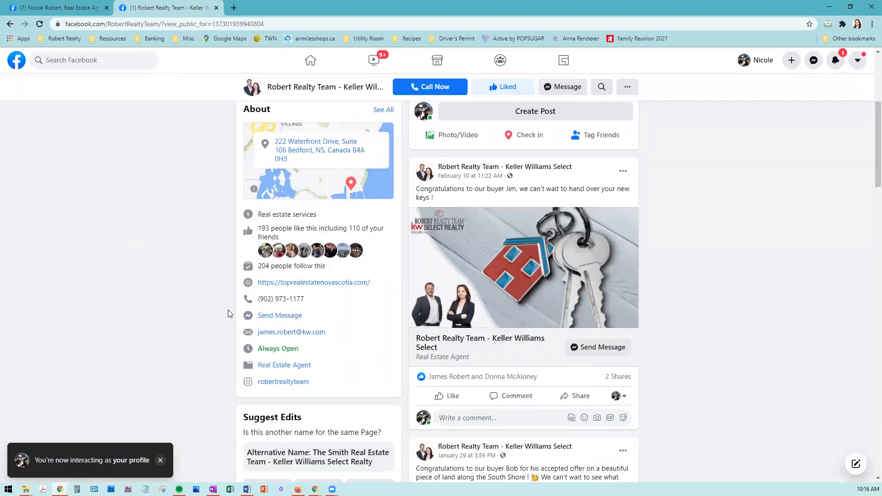
pyautogui.scroll(-4, 228, 310)
pyautogui.scroll(3, 227, 312)
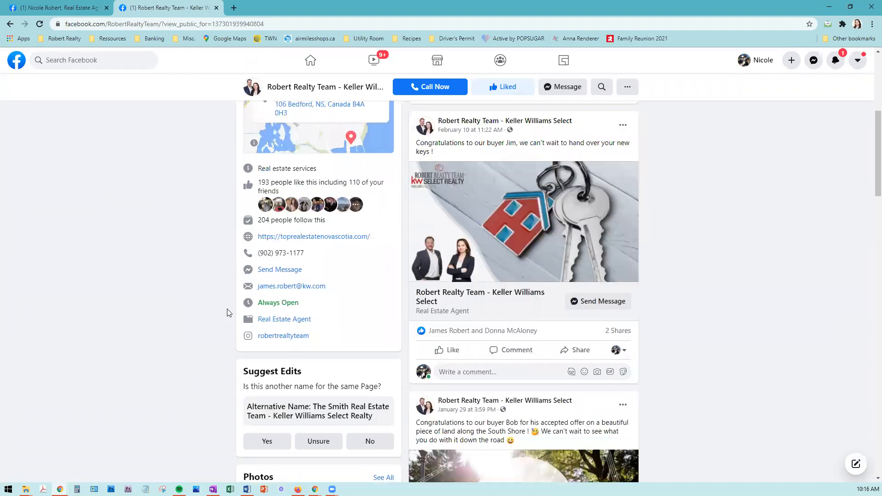
pyautogui.scroll(3, 227, 312)
pyautogui.scroll(1, 305, 272)
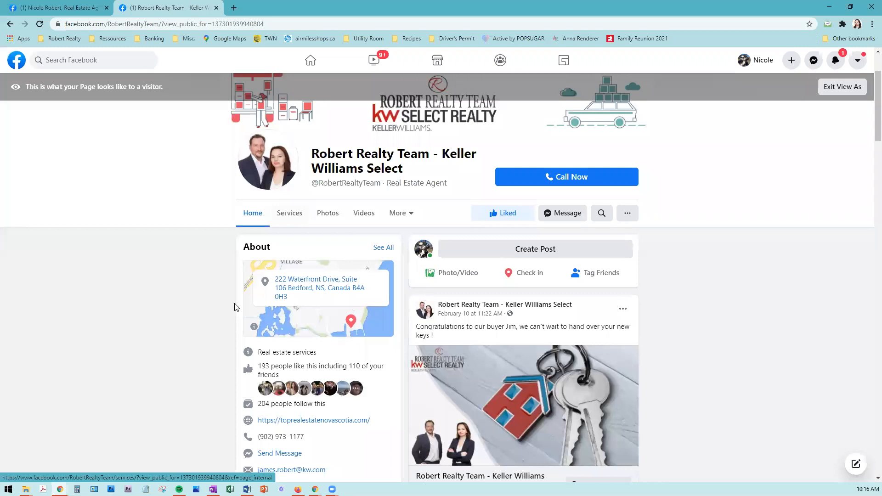
pyautogui.scroll(-1, 235, 307)
pyautogui.scroll(-1, 235, 307)
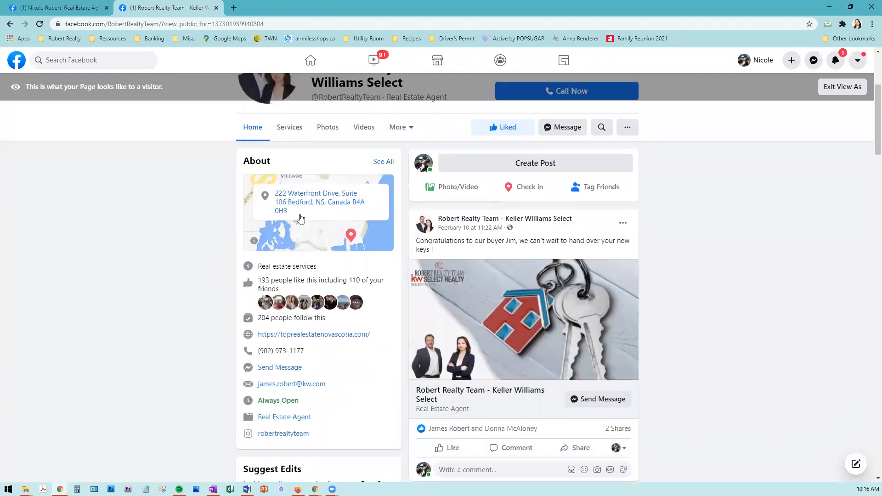
pyautogui.scroll(2, 299, 219)
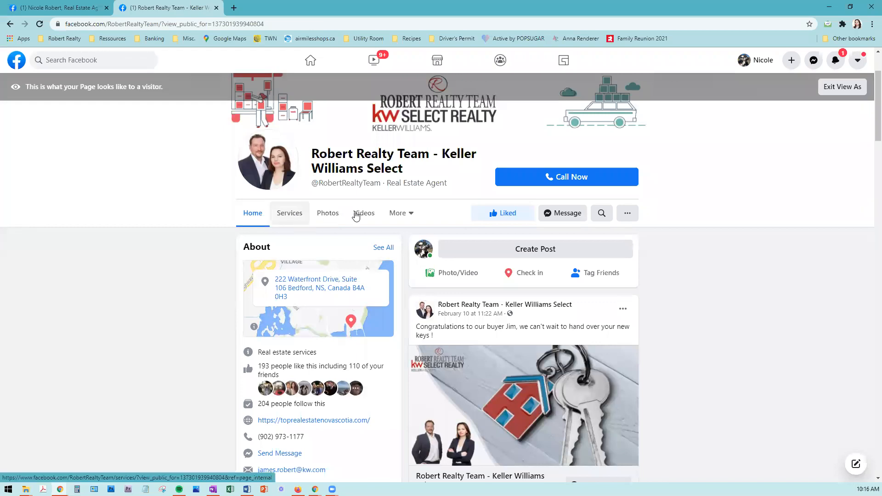
# Step: Open the team page's More > About section to review its location, hours and contact info
pyautogui.click(409, 215)
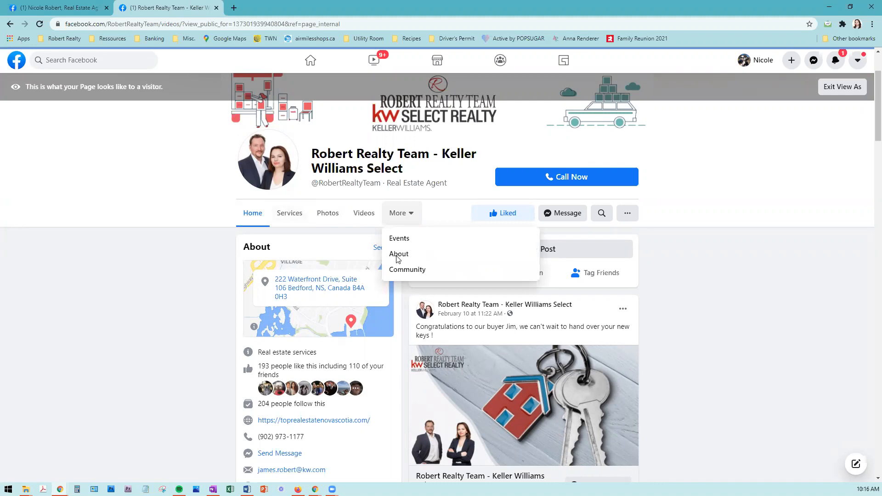
pyautogui.click(398, 256)
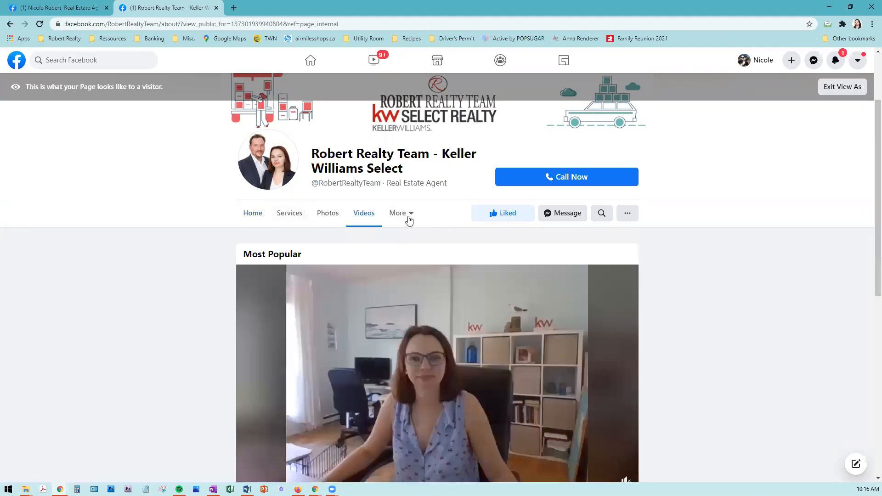
pyautogui.click(409, 220)
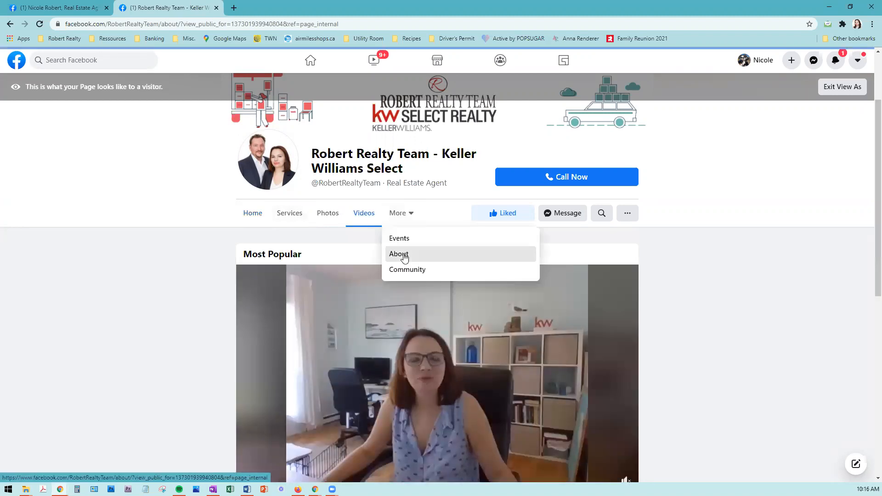
pyautogui.click(403, 256)
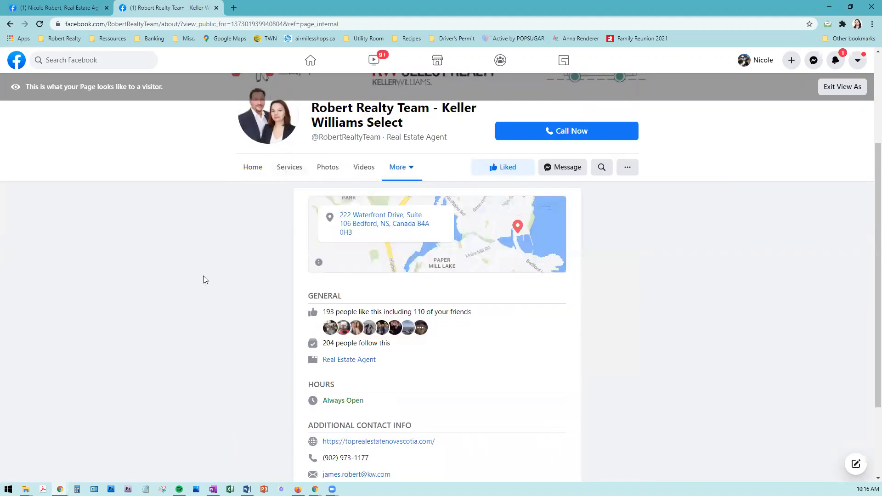
pyautogui.scroll(-2, 205, 280)
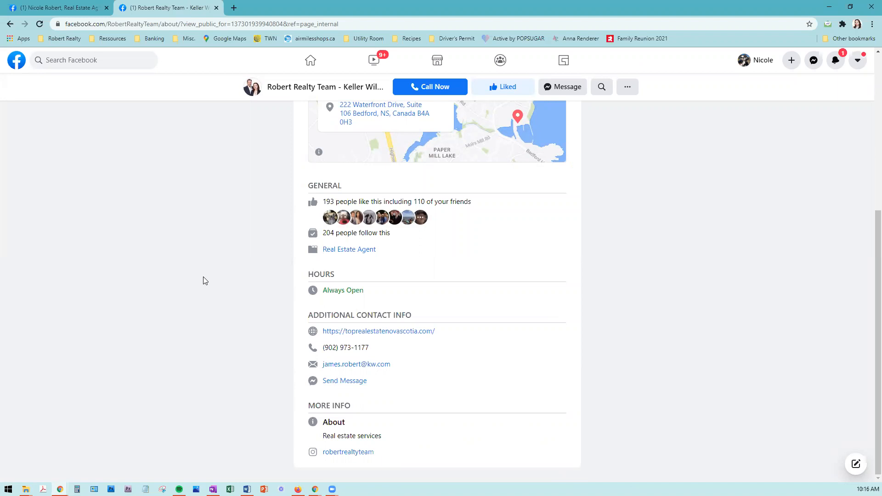
pyautogui.scroll(1, 205, 280)
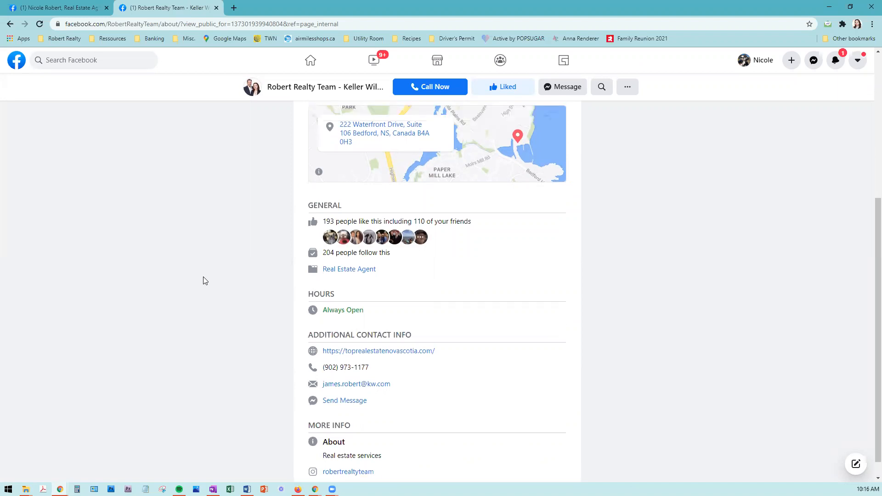
pyautogui.scroll(3, 253, 292)
pyautogui.scroll(1, 252, 292)
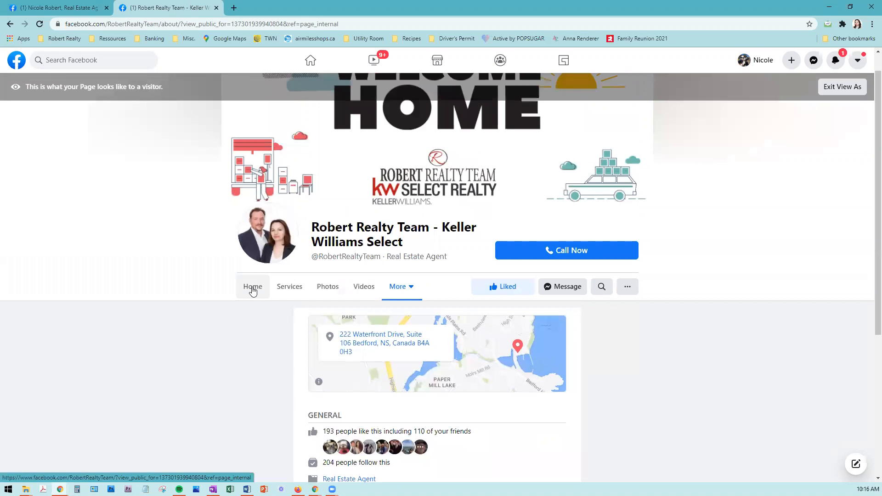
# Step: Back on the agent Page tab, collapse the identity steps and expand Provide Info and Preferences
pyautogui.click(48, 4)
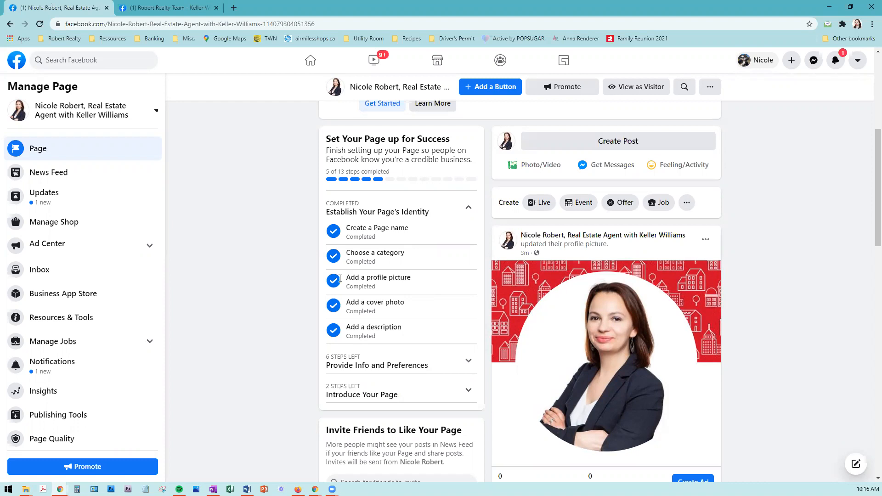
pyautogui.scroll(2, 382, 292)
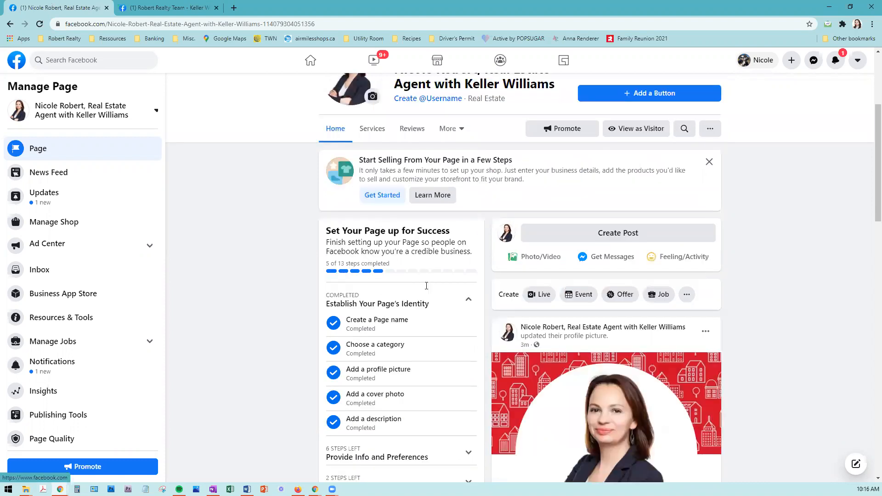
pyautogui.scroll(-1, 427, 287)
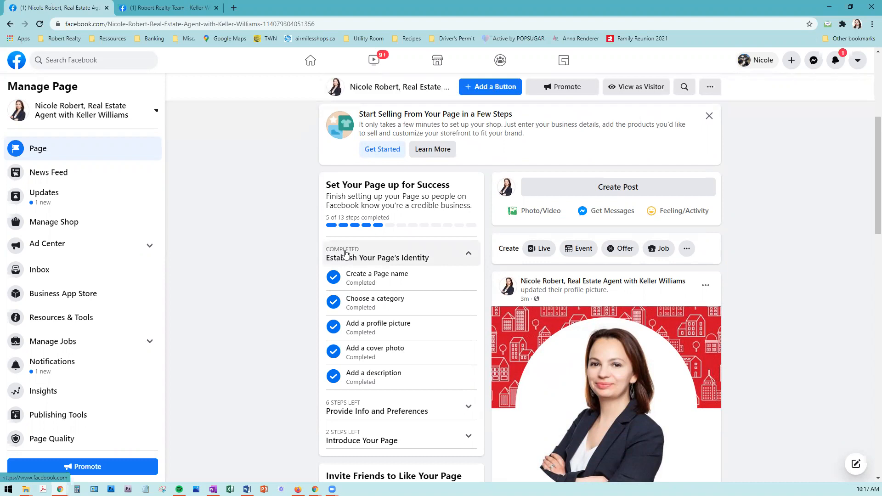
pyautogui.click(453, 257)
pyautogui.click(388, 297)
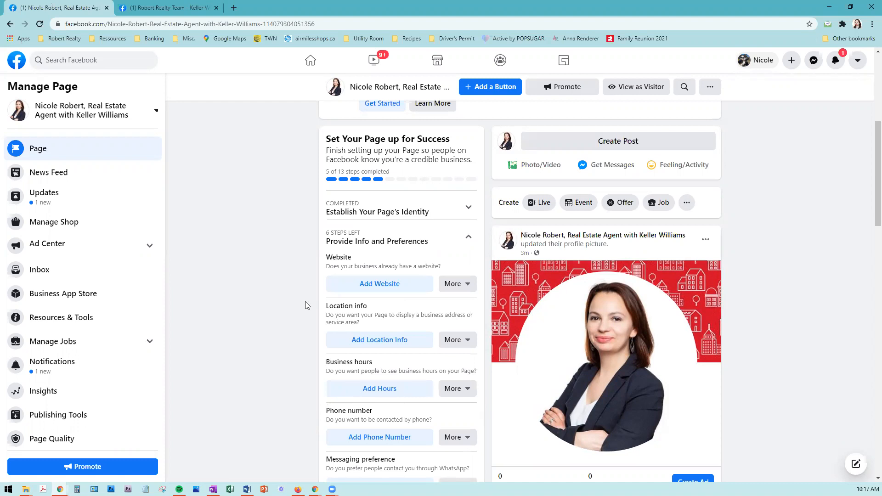
pyautogui.scroll(-1, 374, 242)
# Step: Add robertrealtyteam.com as the Page's website and close the Edit Page Info dialog
pyautogui.click(372, 238)
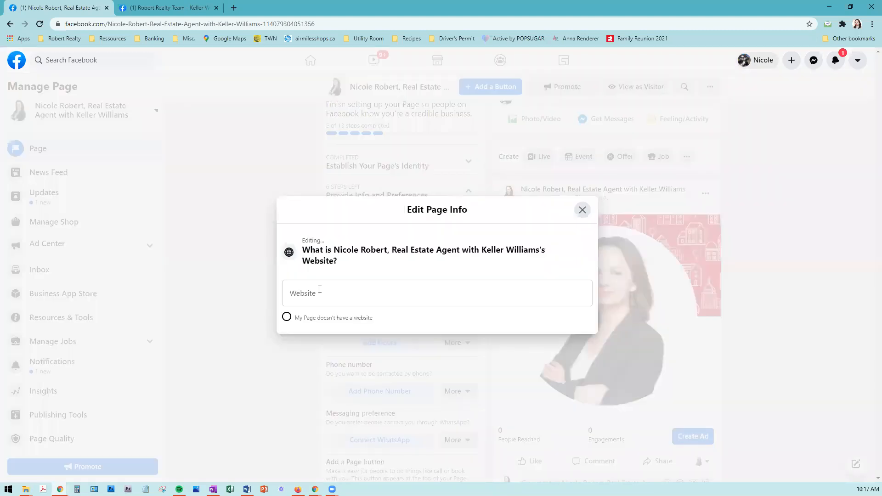
pyautogui.click(320, 289)
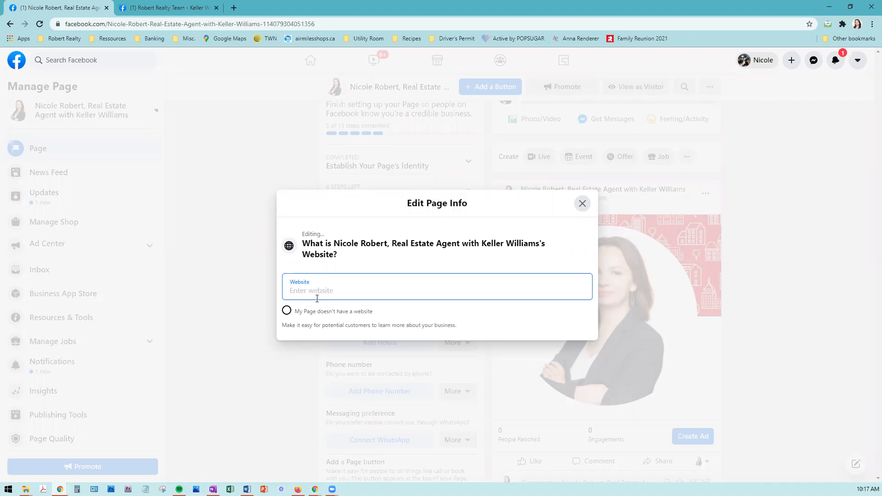
pyautogui.write('robertrealtytea')
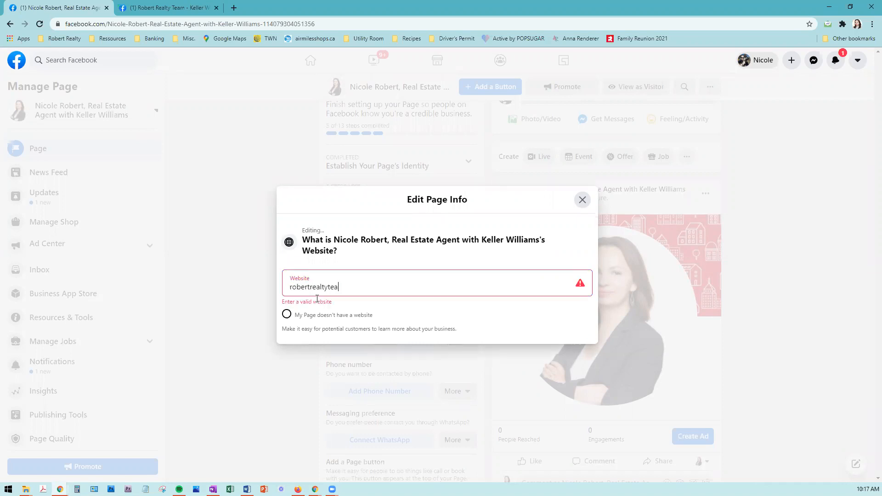
pyautogui.write('m.com')
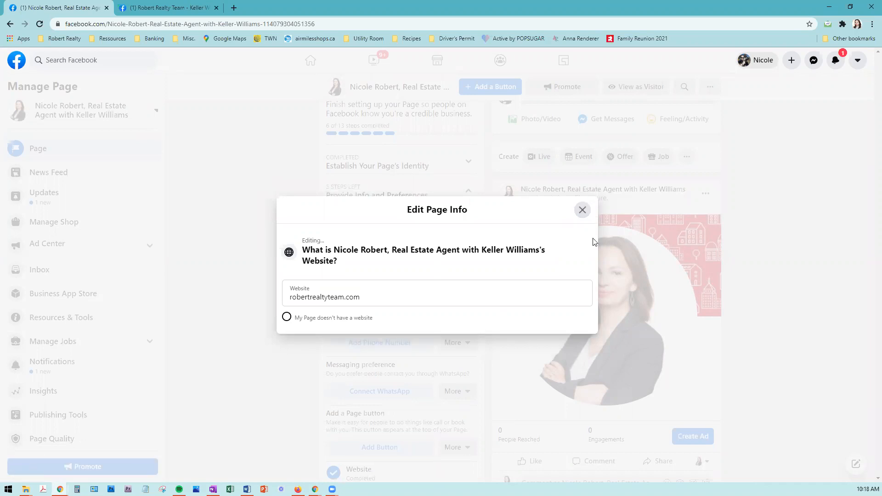
pyautogui.click(583, 210)
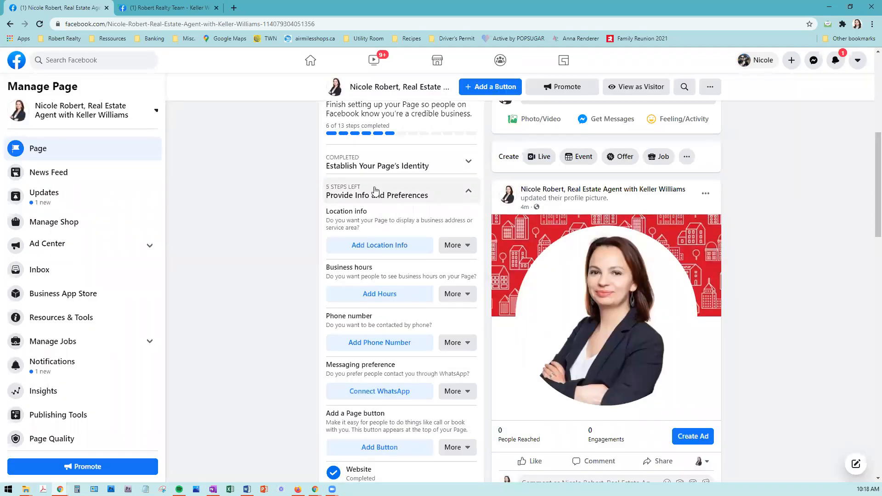
# Step: Enter the office street address, city and postal code as the Page's location, then close the editor
pyautogui.click(388, 247)
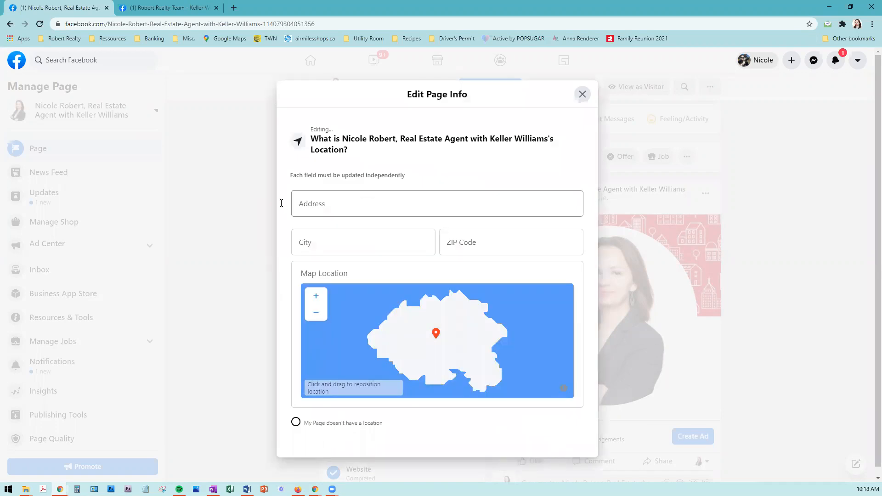
pyautogui.click(382, 201)
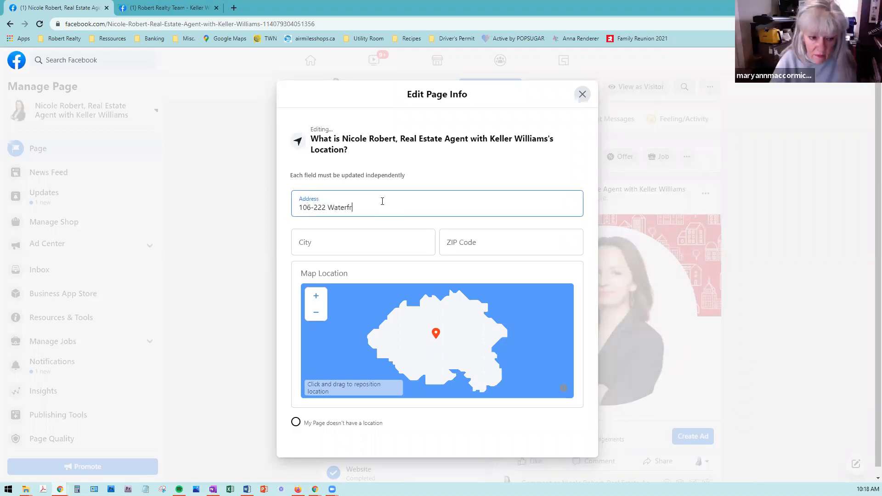
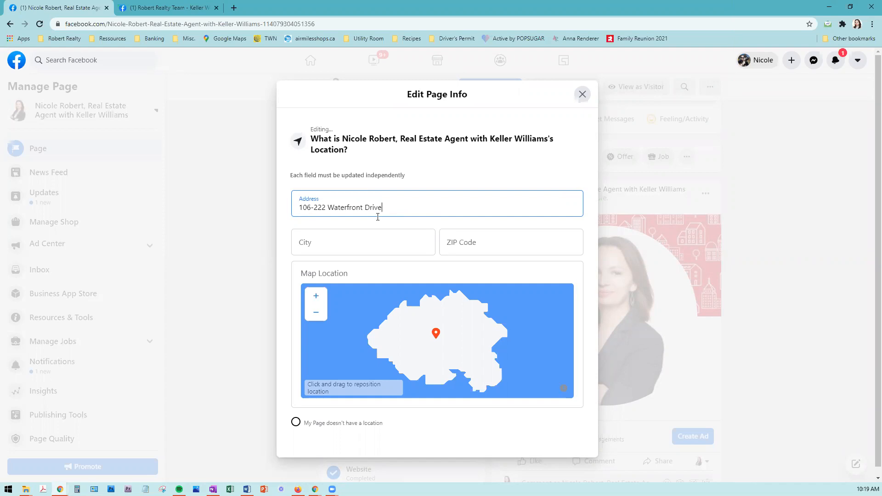
pyautogui.press('Tab')
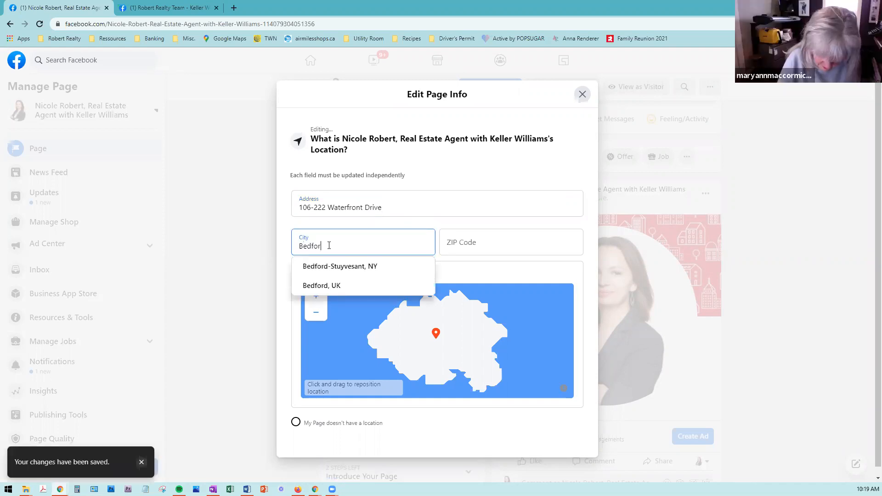
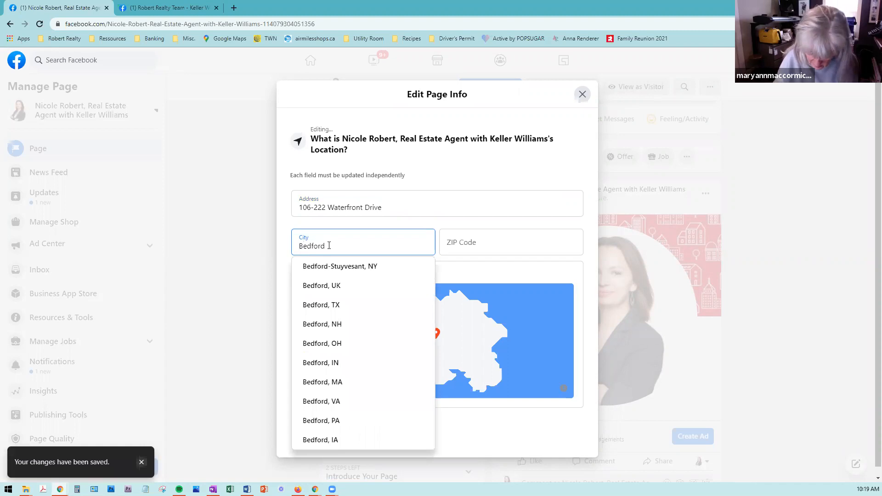
pyautogui.press('Tab')
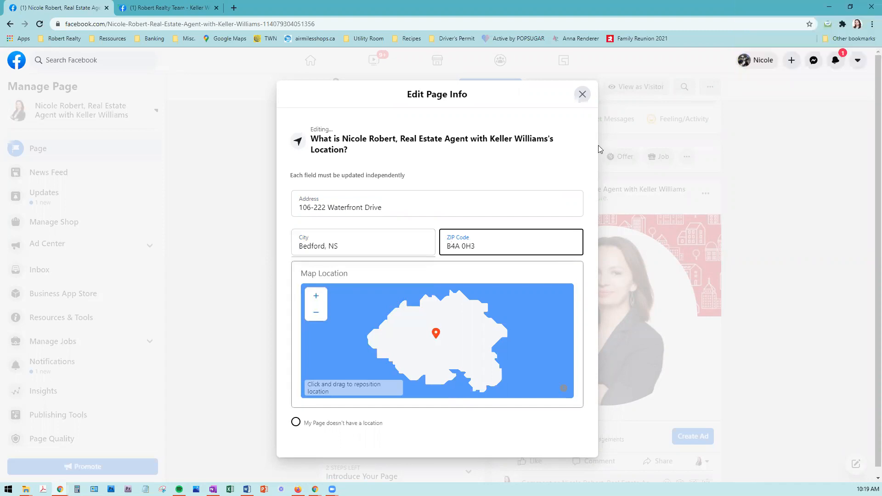
pyautogui.click(582, 95)
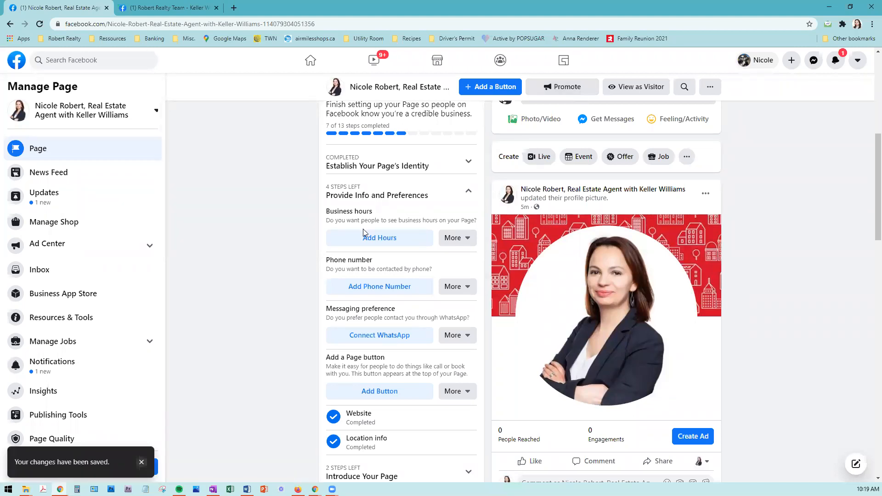
# Step: Set the Page's business hours to Always Open and close the Edit Page Info dialog
pyautogui.click(398, 239)
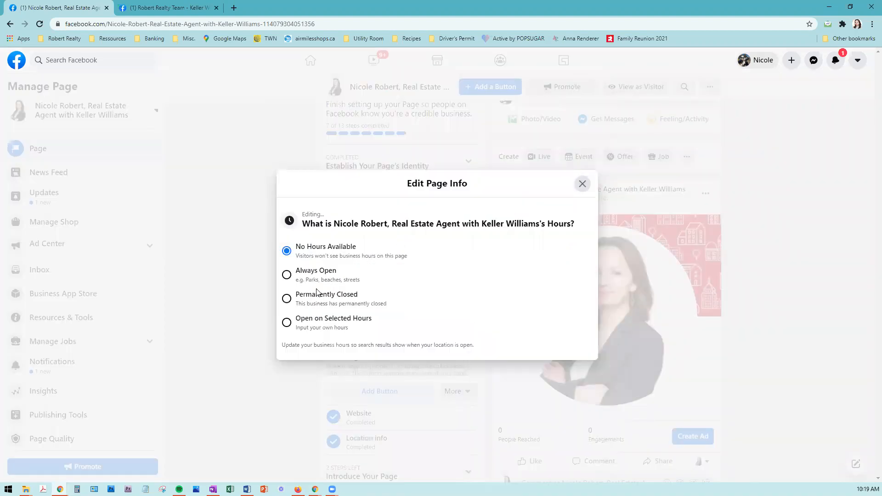
pyautogui.click(287, 276)
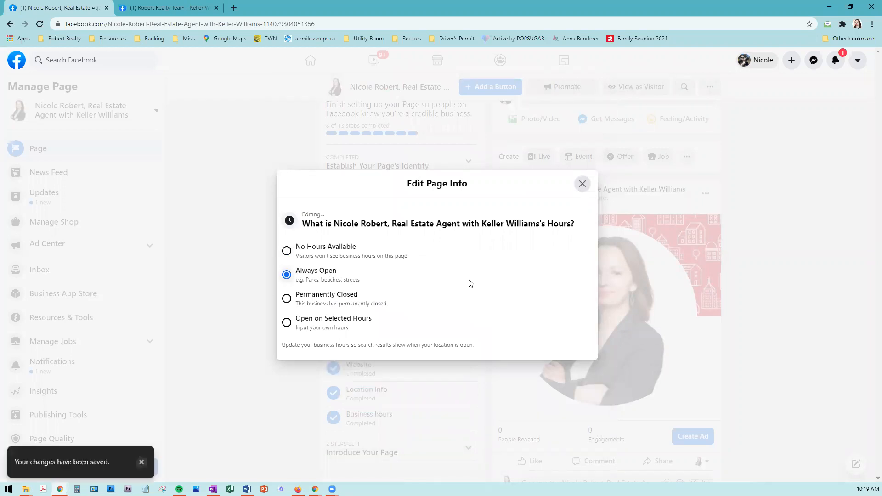
pyautogui.click(583, 184)
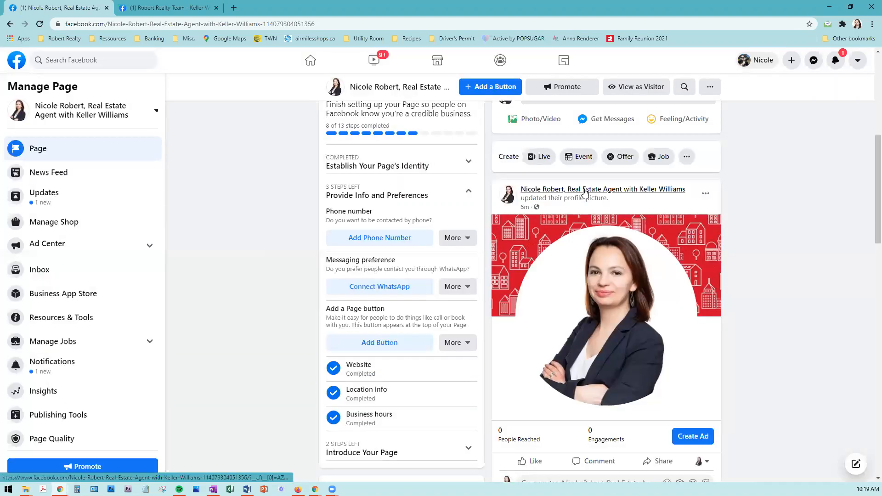
pyautogui.click(369, 239)
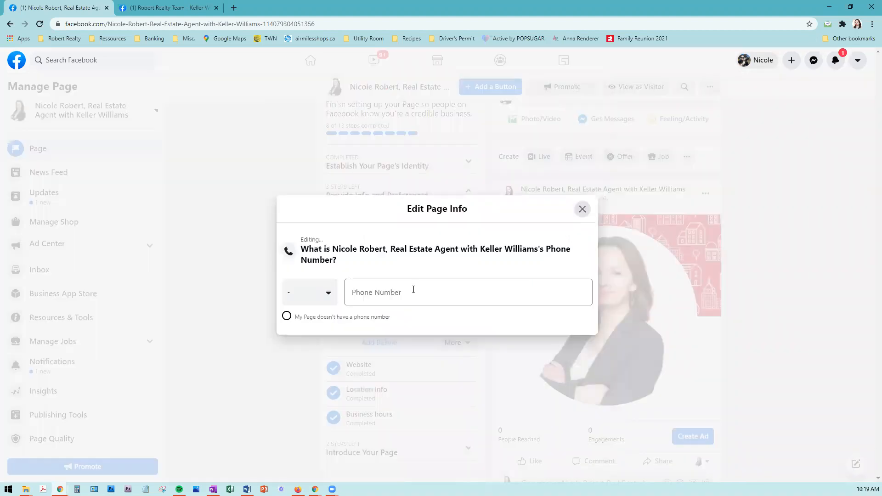
pyautogui.click(413, 290)
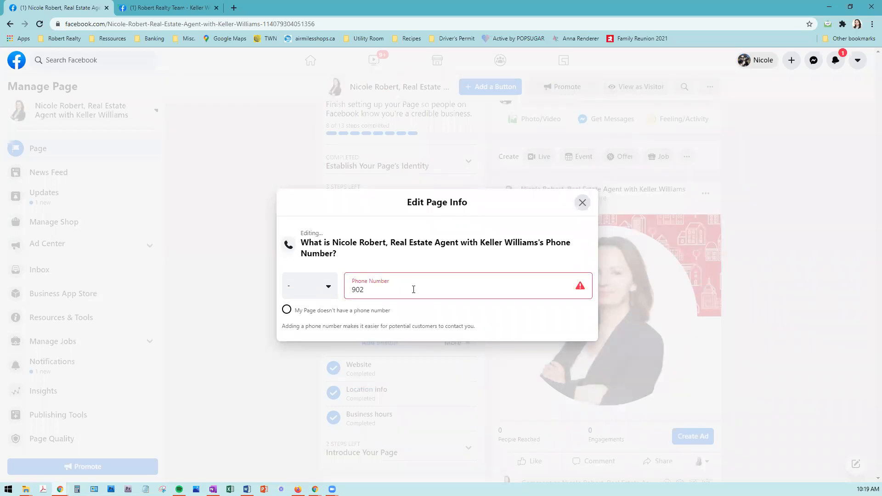
pyautogui.click(322, 292)
pyautogui.click(325, 301)
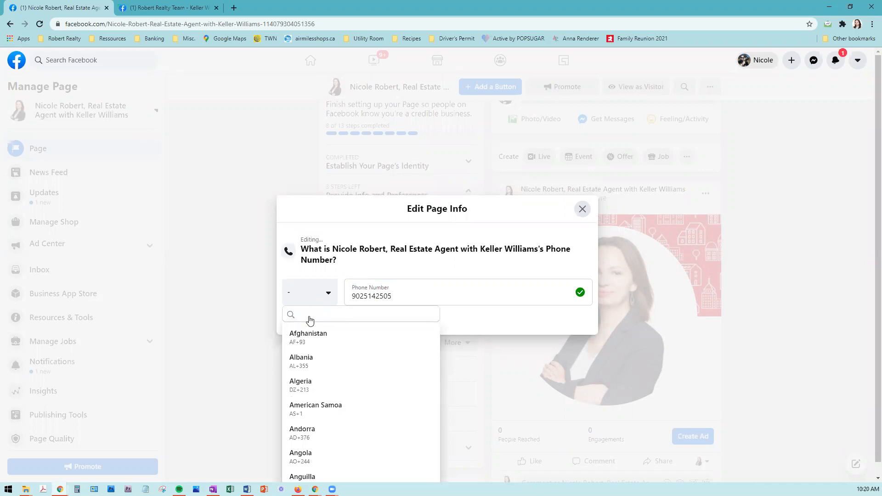
pyautogui.click(329, 299)
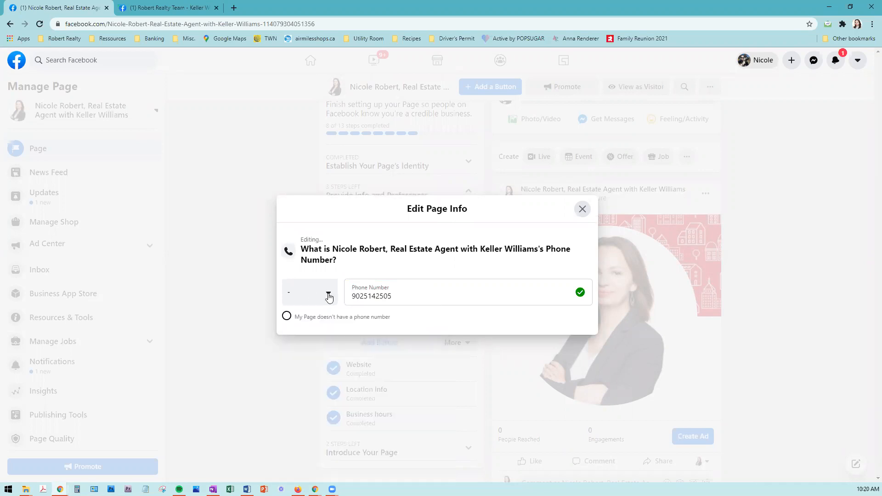
pyautogui.click(329, 299)
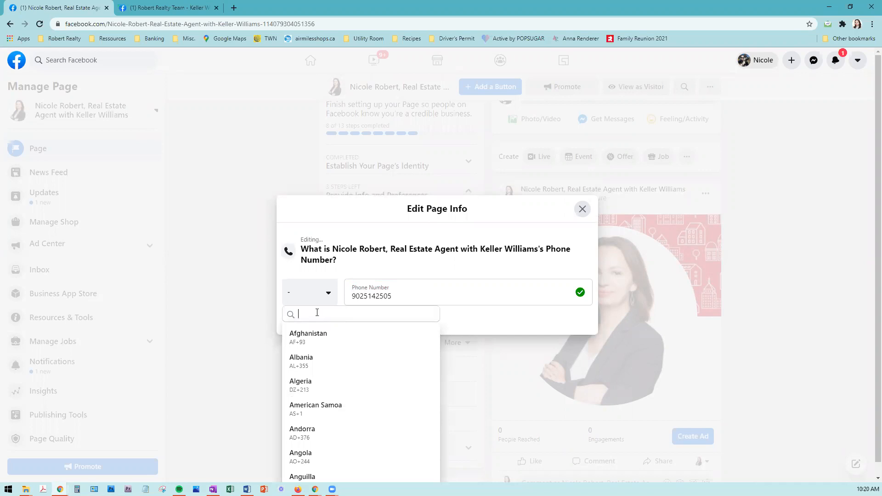
pyautogui.write('canada')
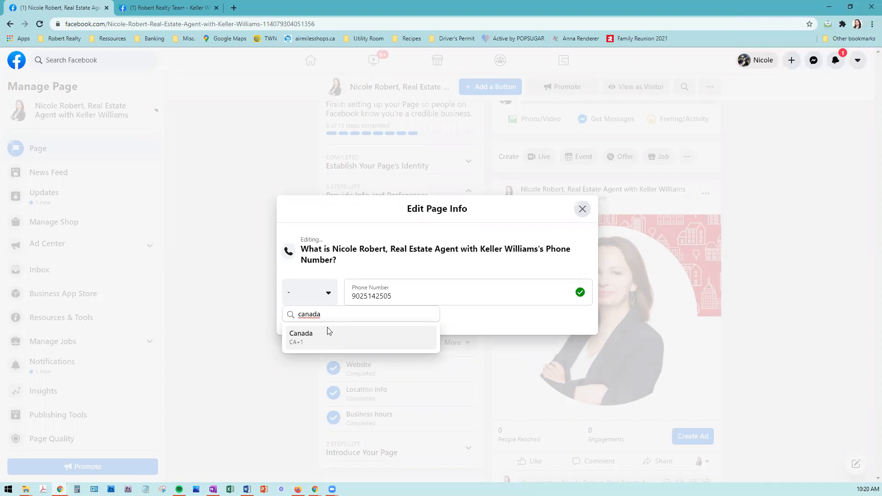
pyautogui.click(325, 343)
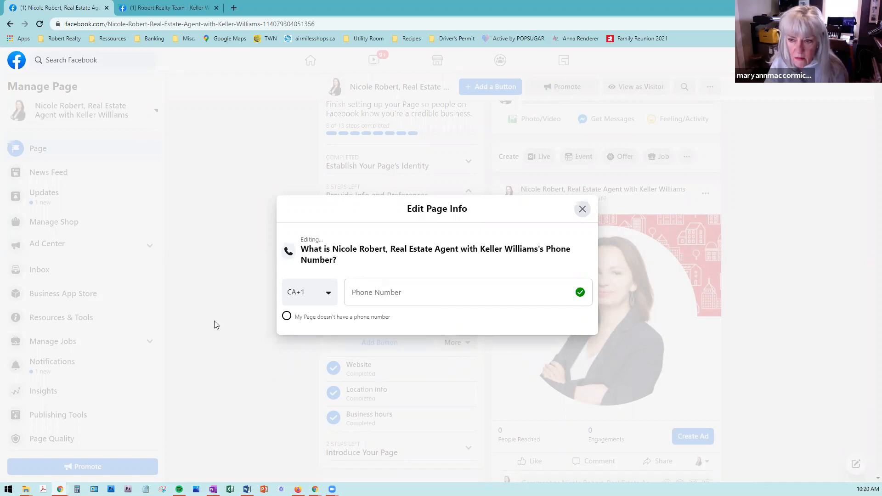
pyautogui.click(585, 209)
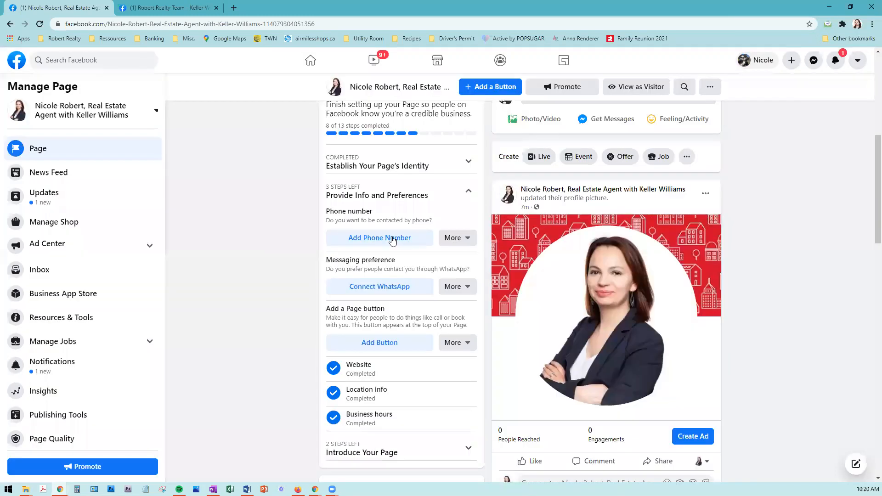
# Step: Reopen the phone number editor and choose Canada as the country calling code
pyautogui.click(392, 238)
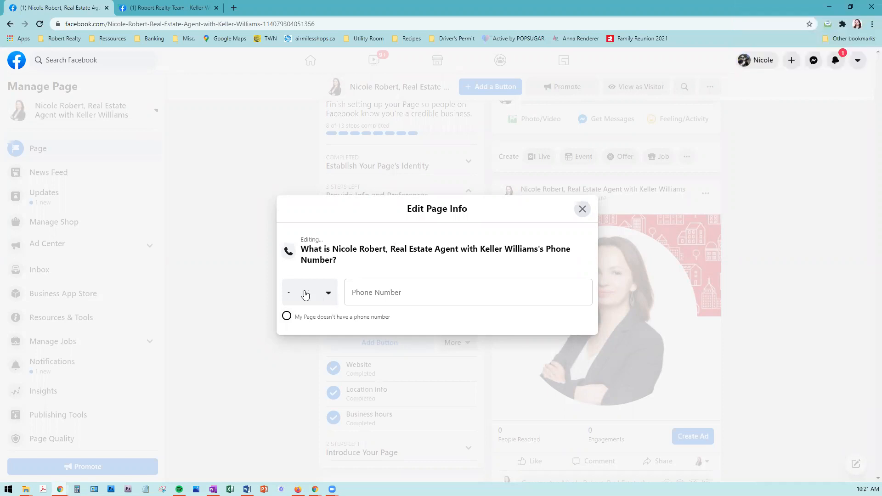
pyautogui.click(321, 296)
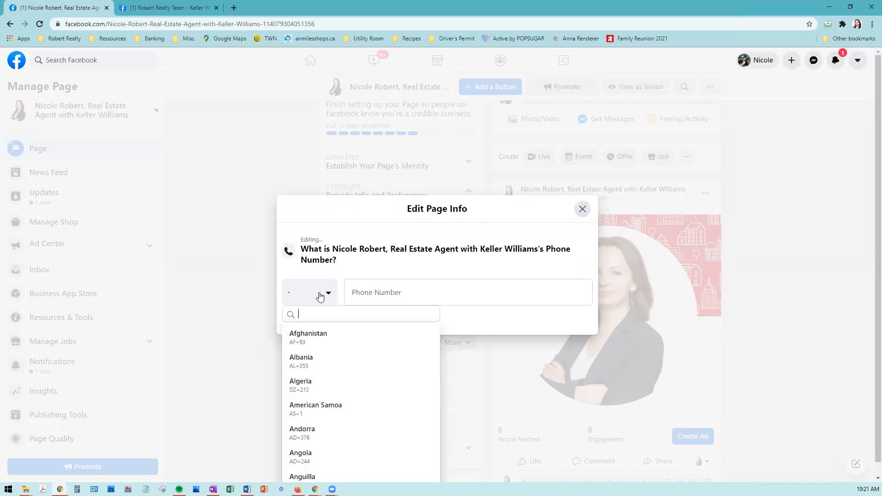
pyautogui.click(367, 293)
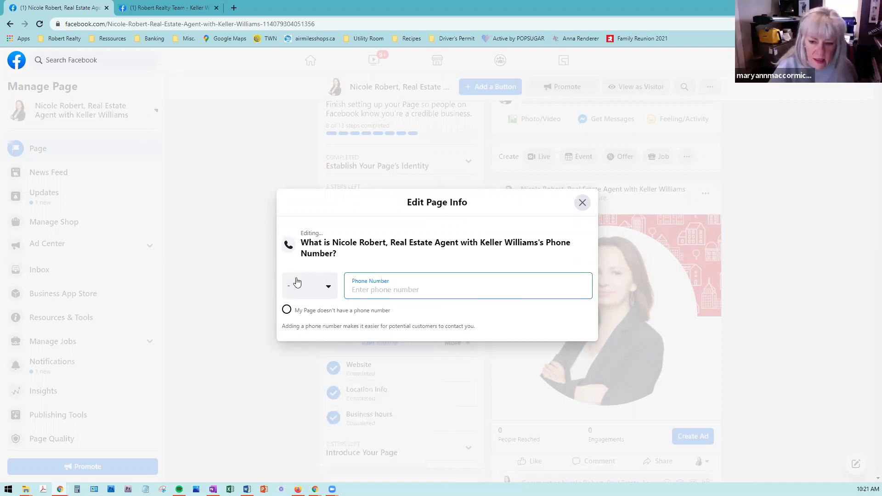
pyautogui.click(326, 298)
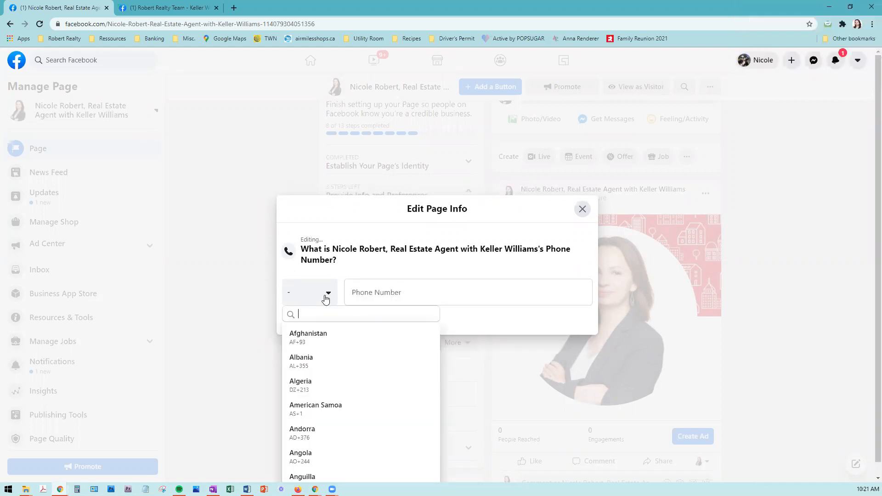
pyautogui.click(326, 299)
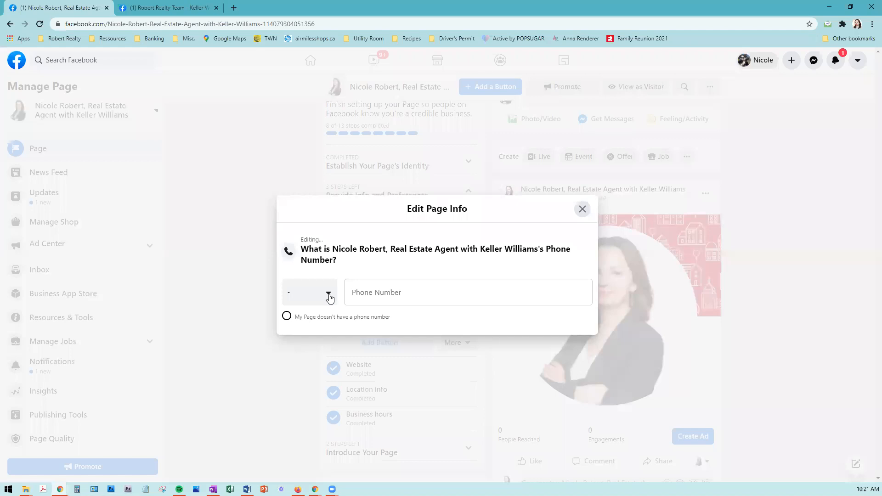
pyautogui.click(329, 298)
pyautogui.write('c')
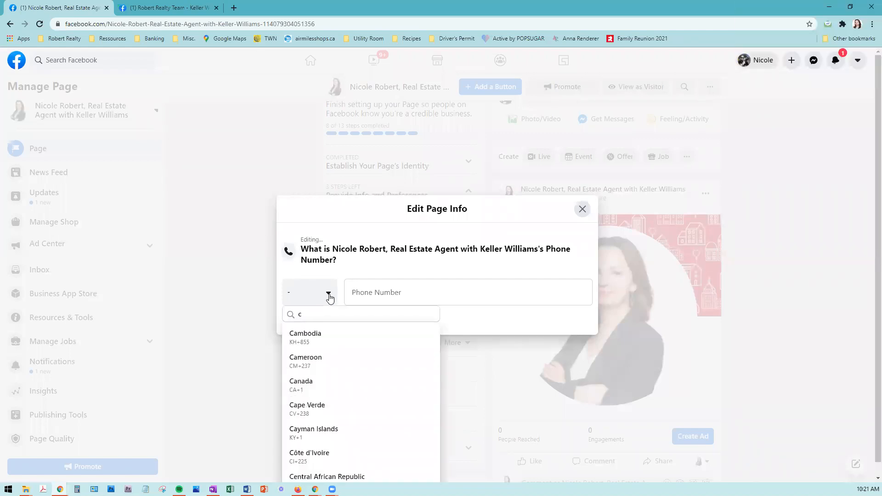
pyautogui.write('a')
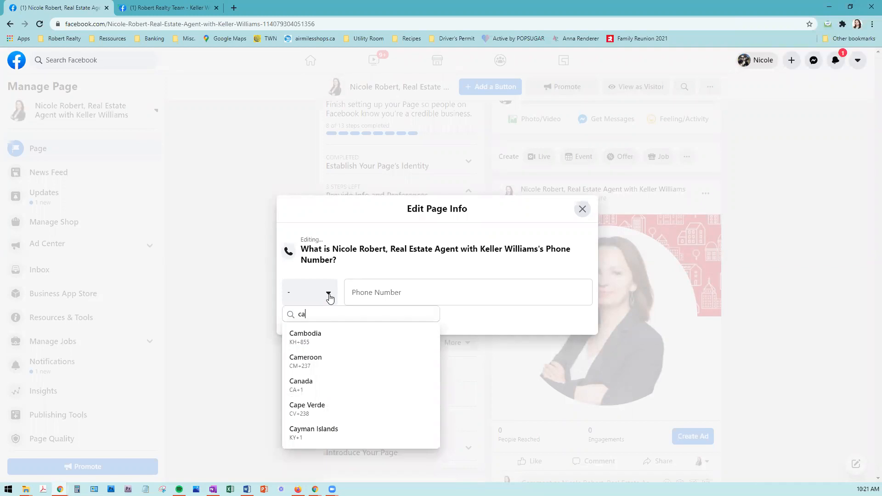
pyautogui.write('n')
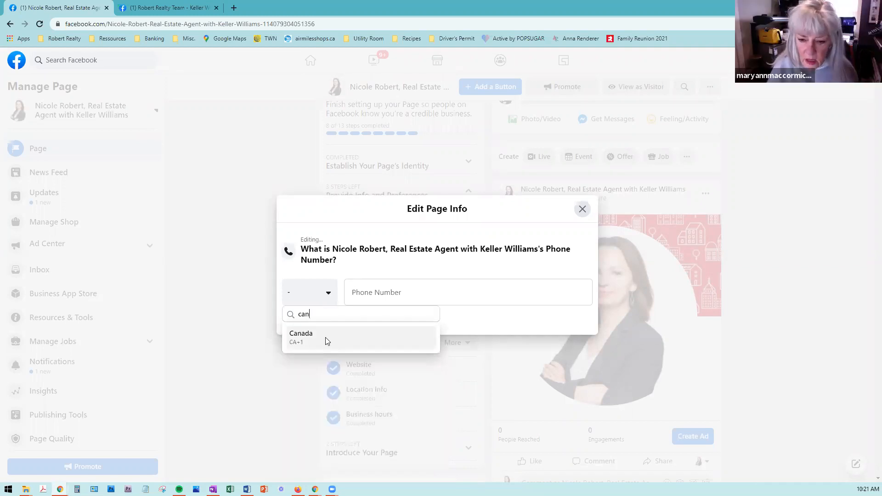
pyautogui.click(327, 341)
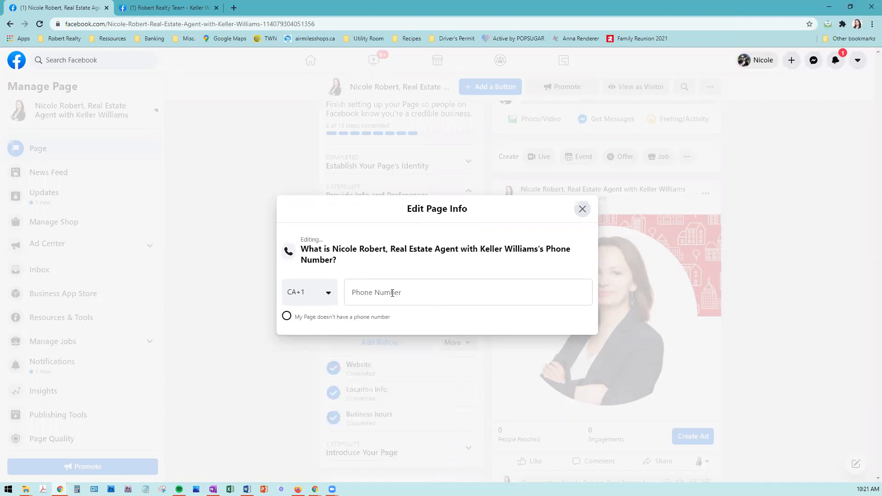
pyautogui.click(392, 293)
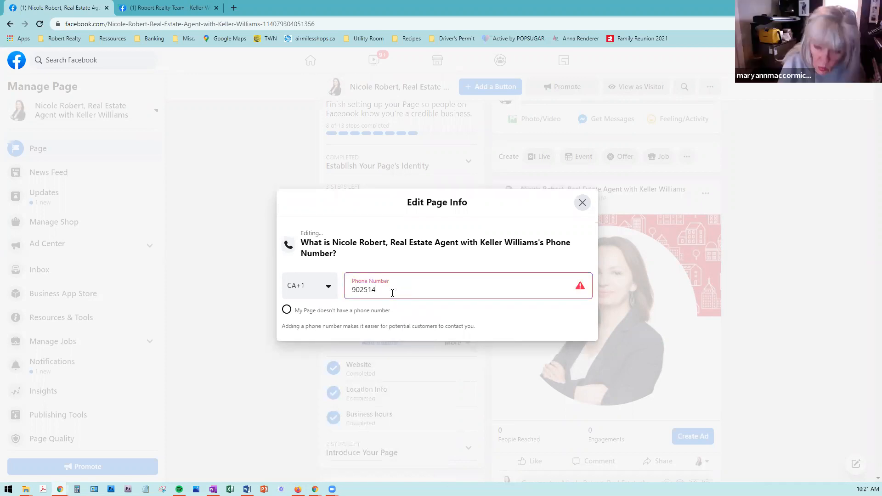
pyautogui.click(409, 262)
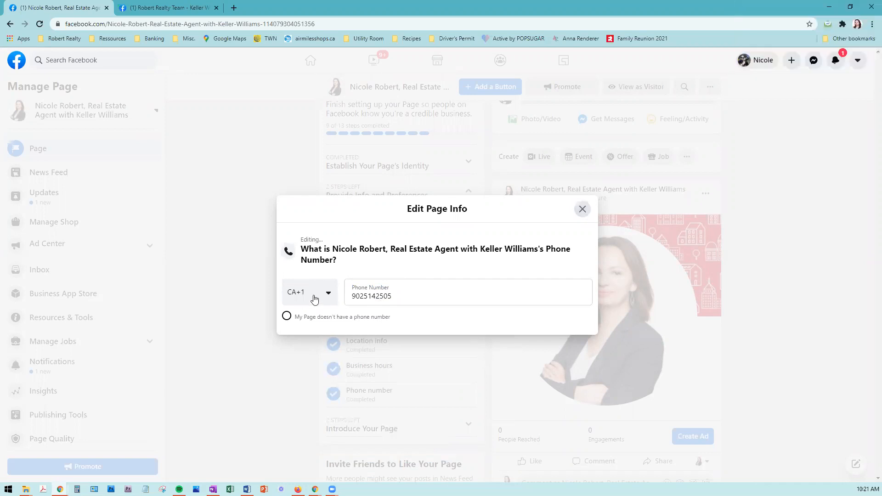
pyautogui.click(583, 210)
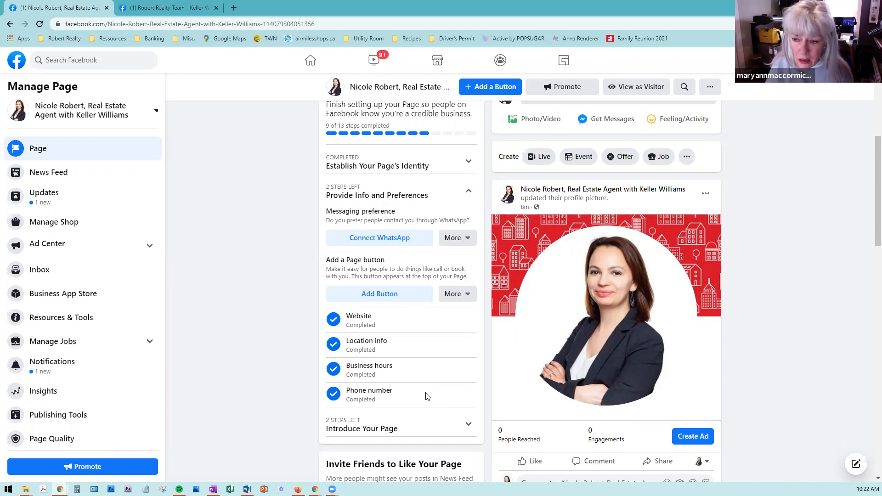
# Step: Mark the Messaging preference step as 'This doesn't apply to my Page'
pyautogui.click(380, 240)
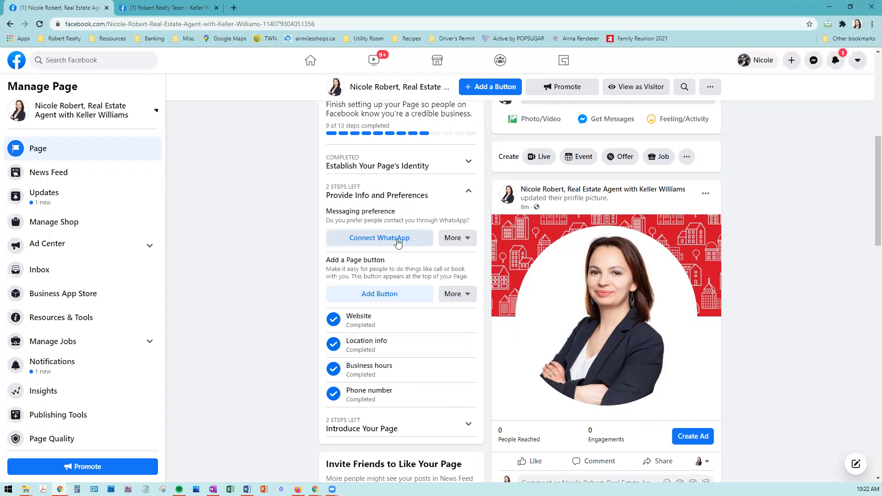
pyautogui.click(464, 244)
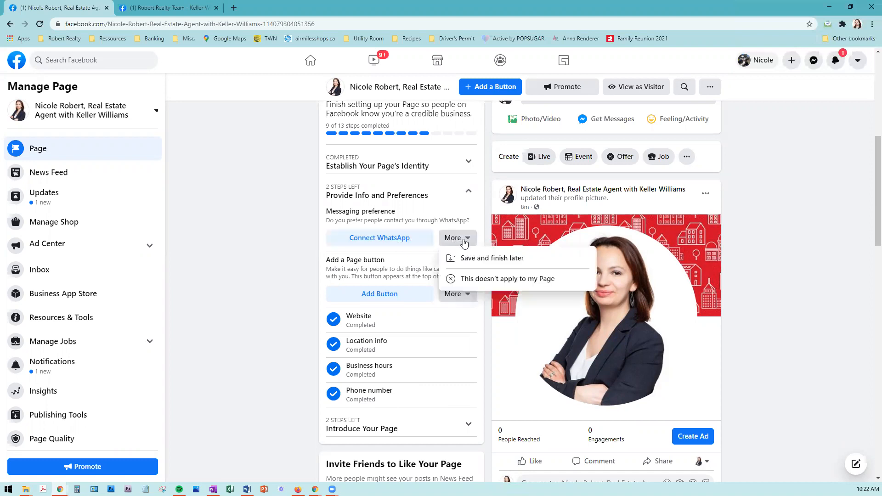
pyautogui.click(494, 279)
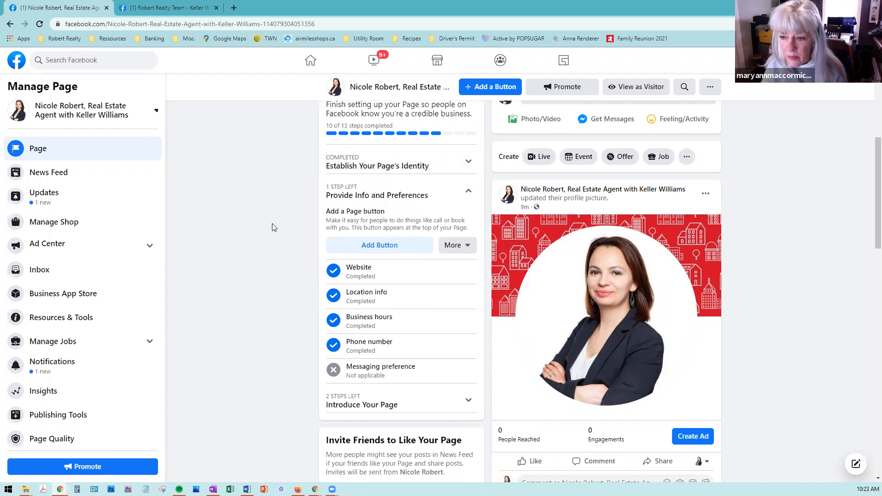
pyautogui.scroll(1, 272, 227)
pyautogui.scroll(1, 272, 228)
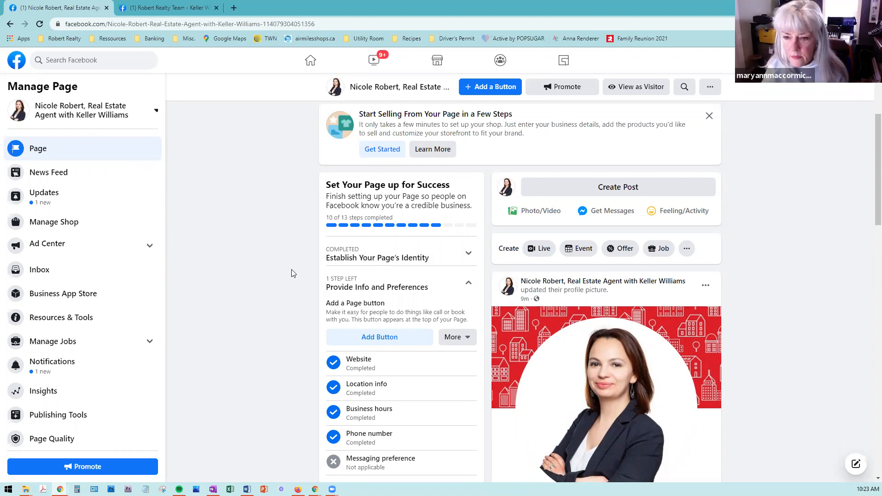
pyautogui.scroll(-1, 292, 273)
pyautogui.scroll(-2, 292, 273)
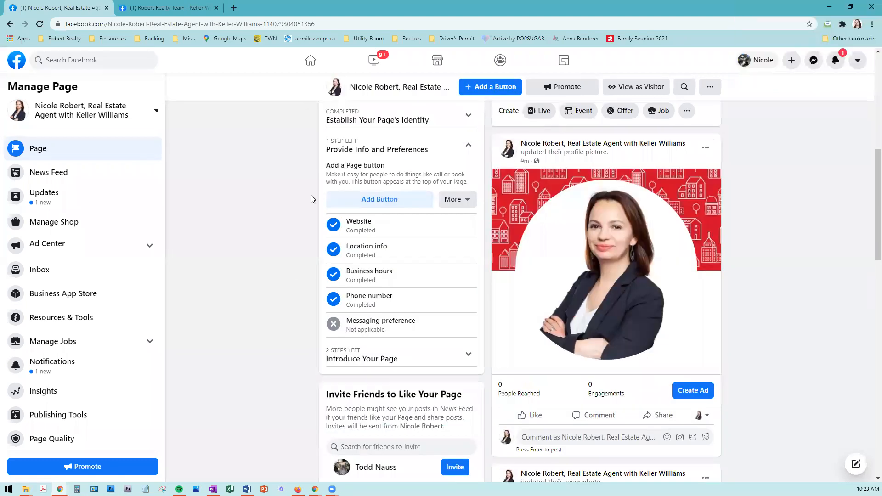
pyautogui.scroll(1, 311, 199)
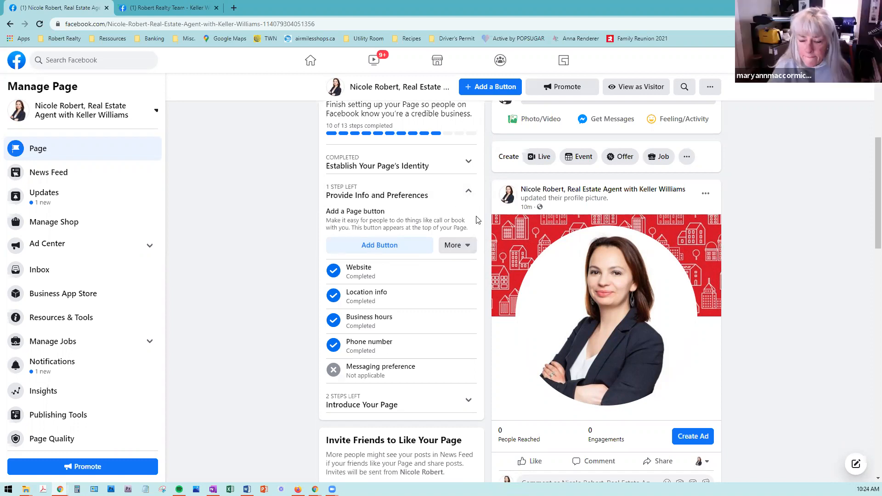
# Step: Start adding a Call Now Page button and enter the agent's phone number
pyautogui.click(380, 246)
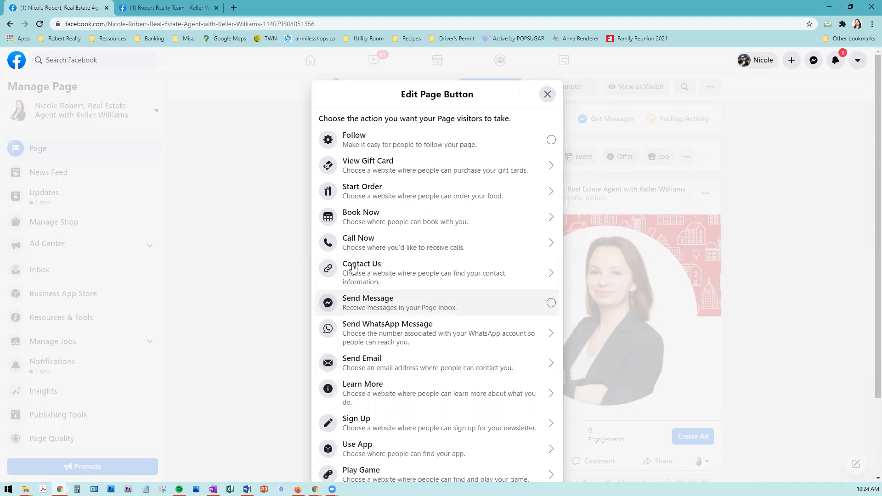
pyautogui.click(419, 242)
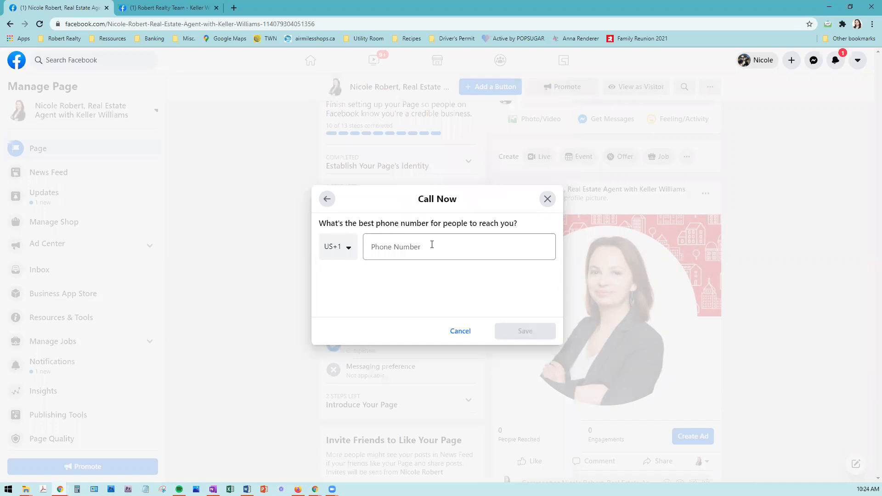
pyautogui.click(432, 245)
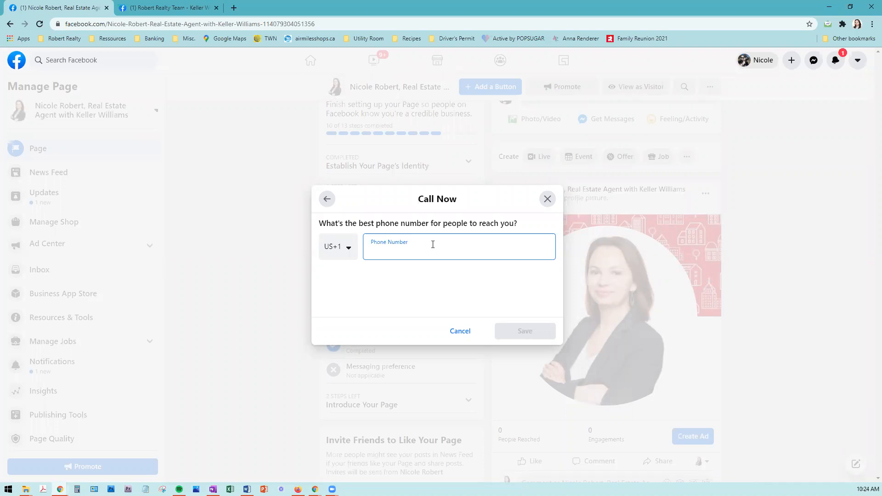
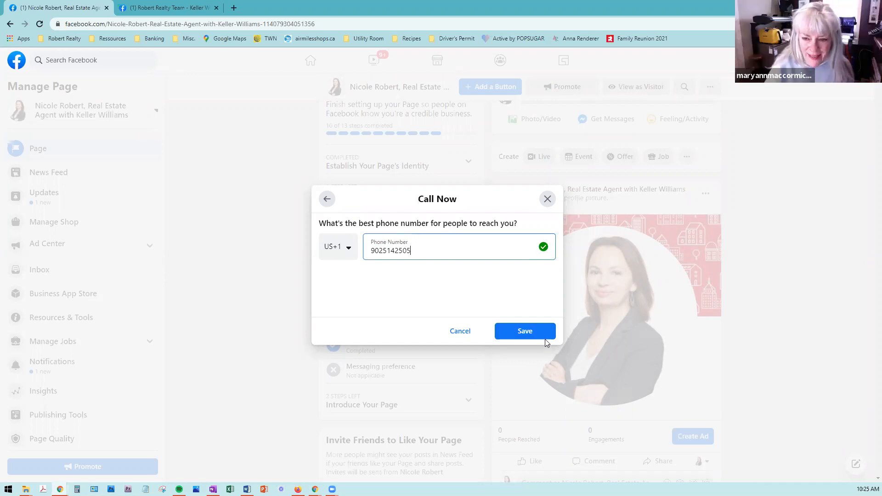
# Step: Back out of Call Now without saving and choose Send Message instead
pyautogui.click(328, 199)
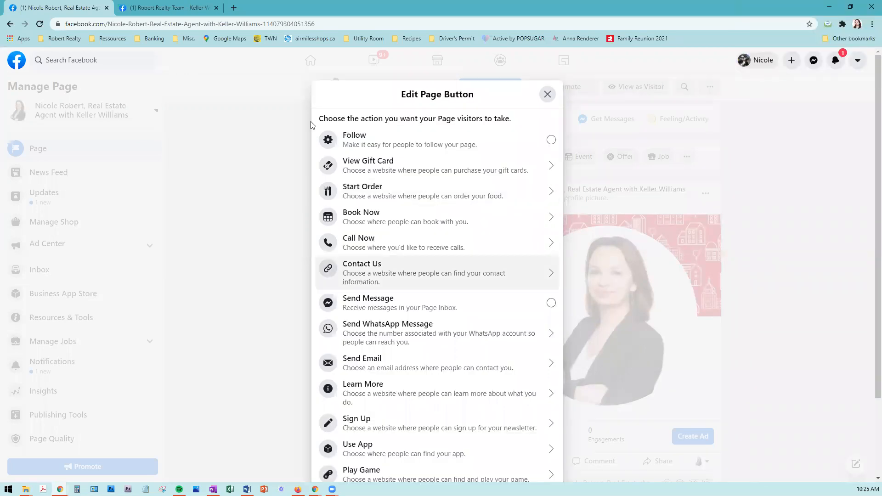
pyautogui.click(368, 238)
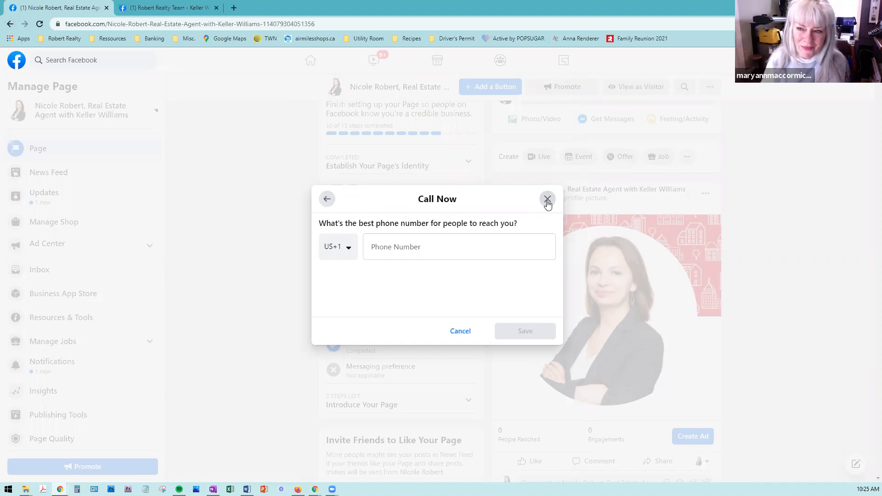
pyautogui.click(327, 199)
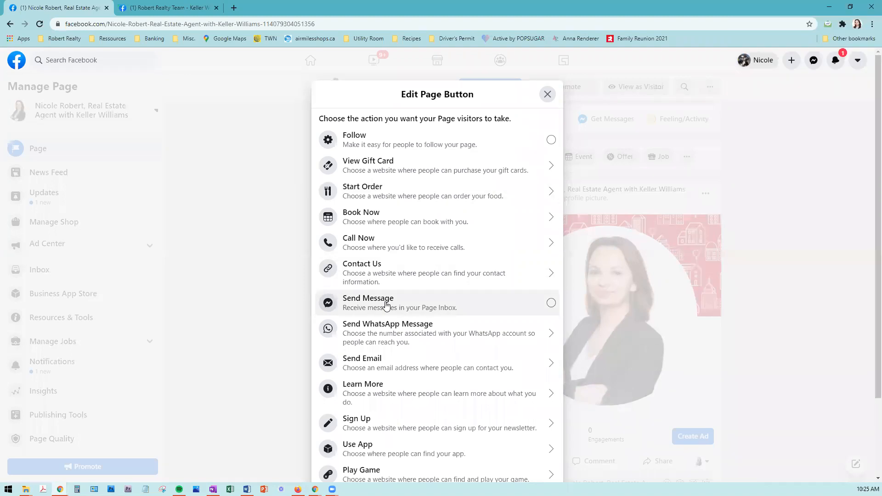
pyautogui.click(386, 304)
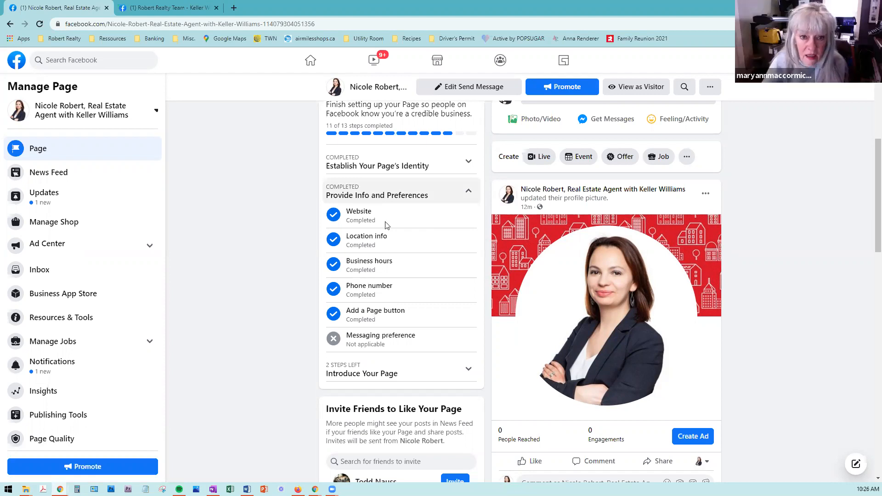
# Step: Open and close the sidebar Page switcher, staying on the current Page
pyautogui.scroll(-2, 378, 229)
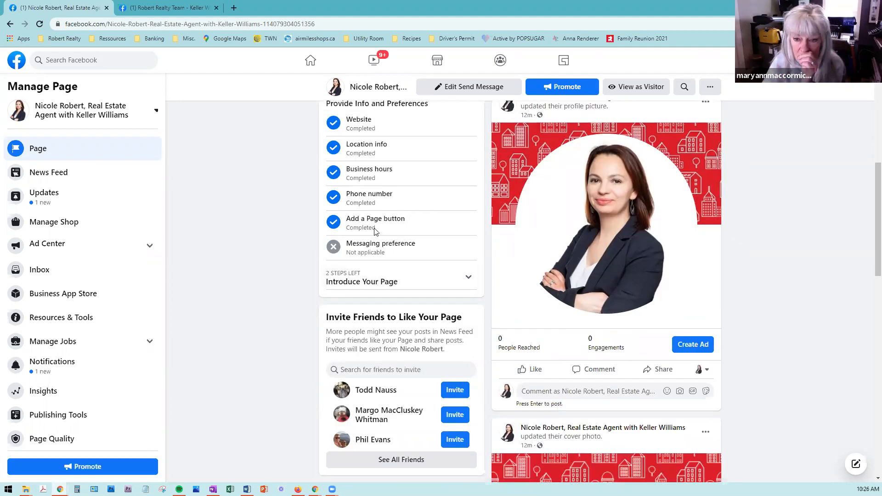
pyautogui.scroll(1, 377, 230)
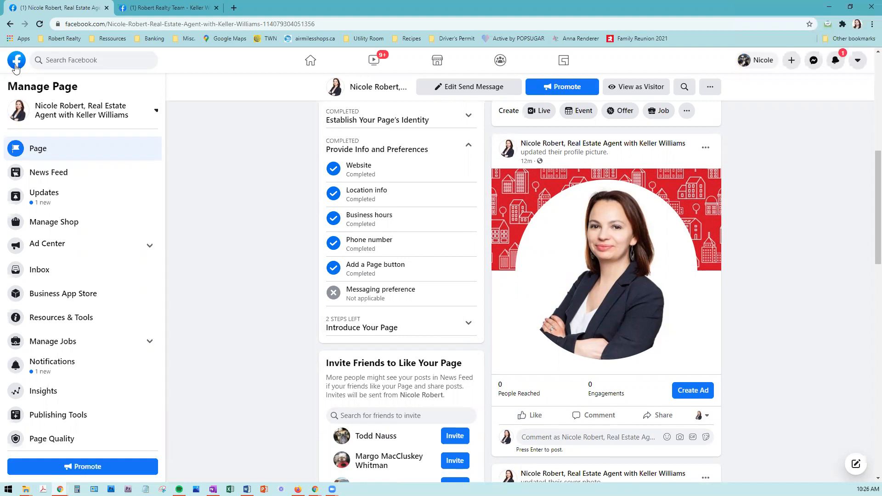
pyautogui.click(81, 111)
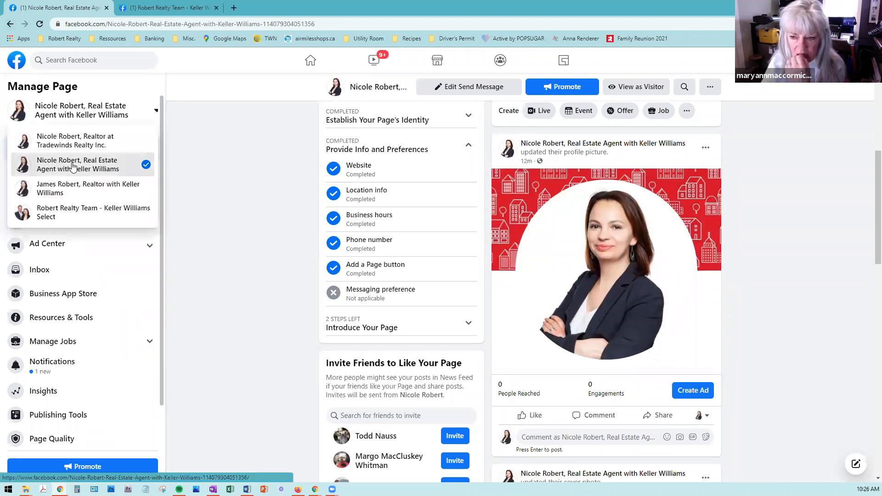
pyautogui.click(72, 166)
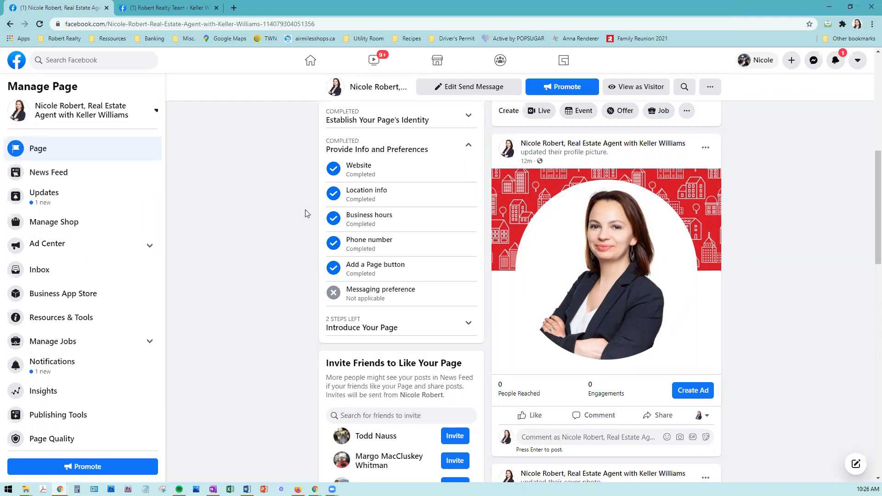
pyautogui.scroll(1, 305, 210)
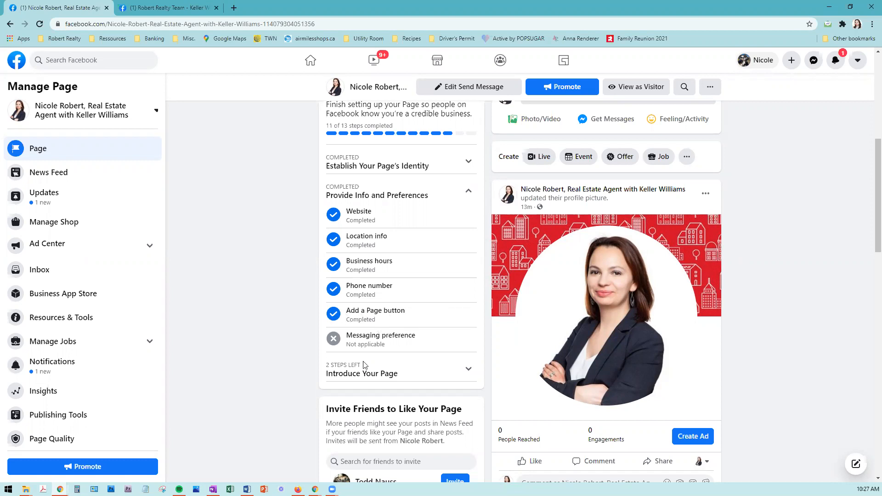
pyautogui.scroll(1, 364, 363)
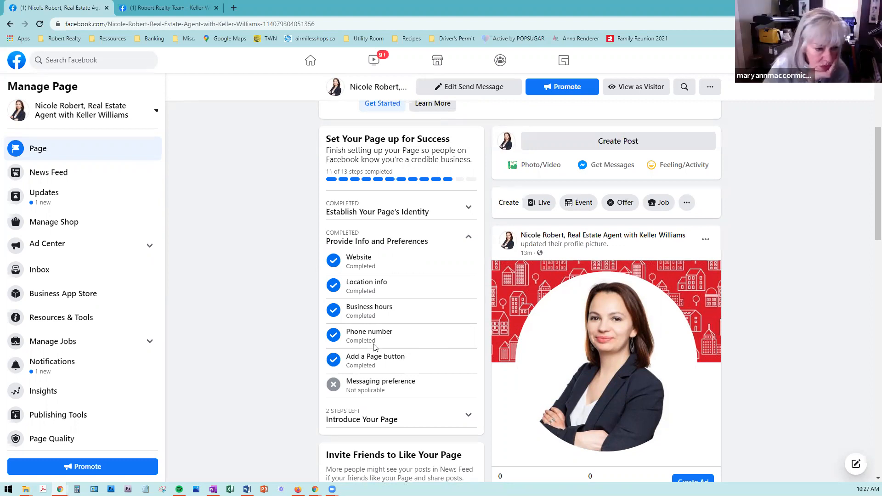
pyautogui.scroll(1, 373, 348)
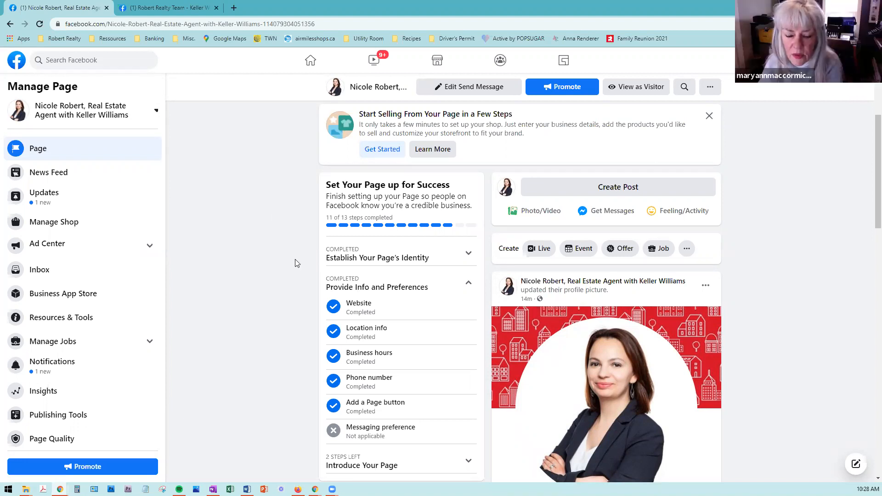
pyautogui.scroll(-1, 295, 262)
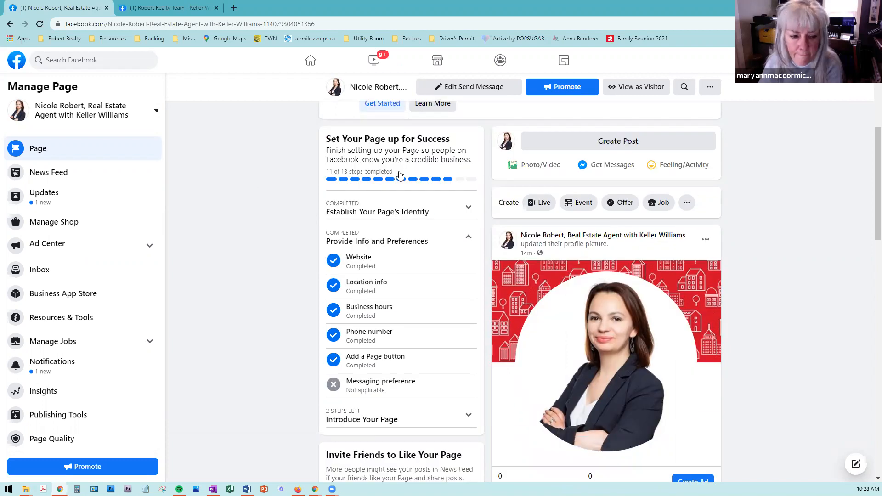
pyautogui.scroll(-1, 337, 179)
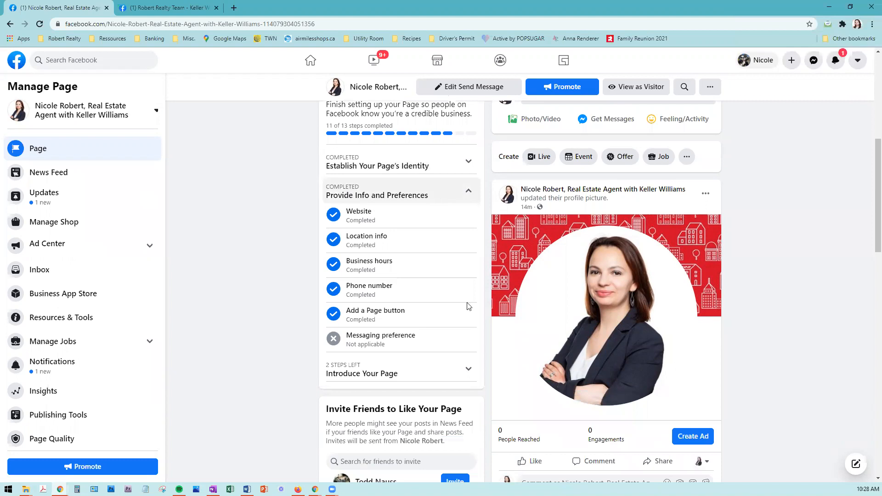
# Step: Collapse the finished Provide Info steps, expand Introduce Your Page, and open Invite Friends
pyautogui.click(473, 194)
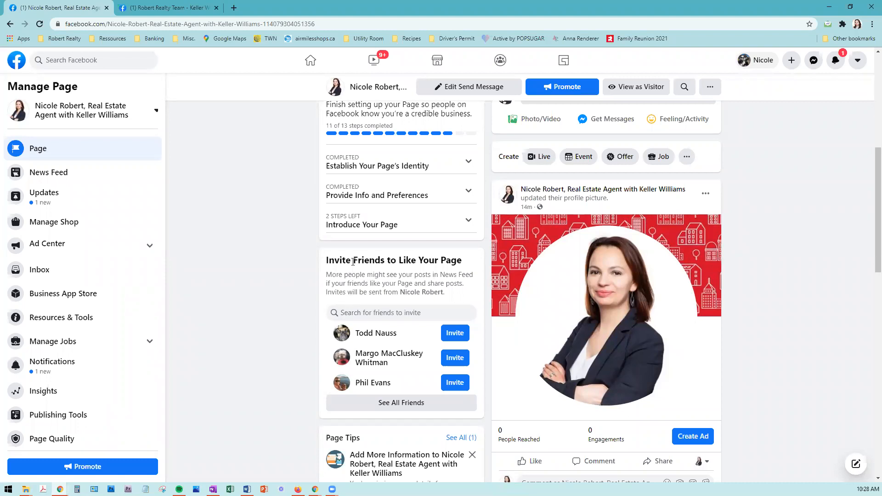
pyautogui.click(420, 225)
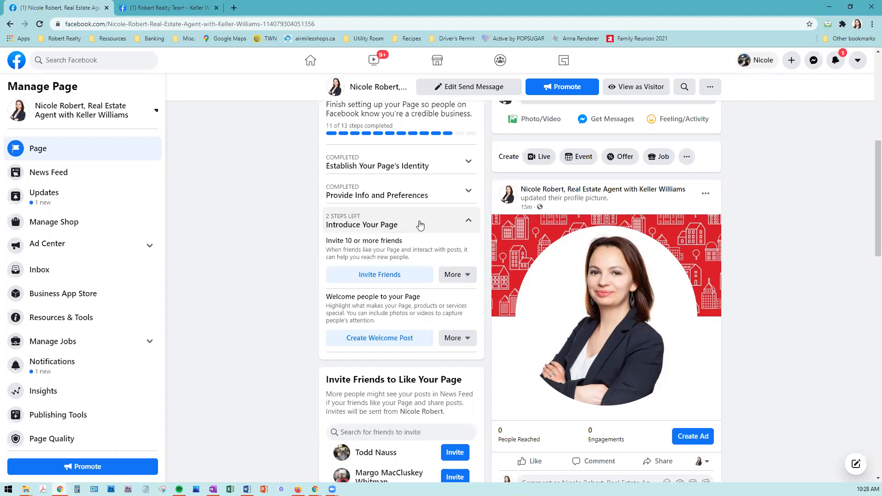
pyautogui.click(376, 282)
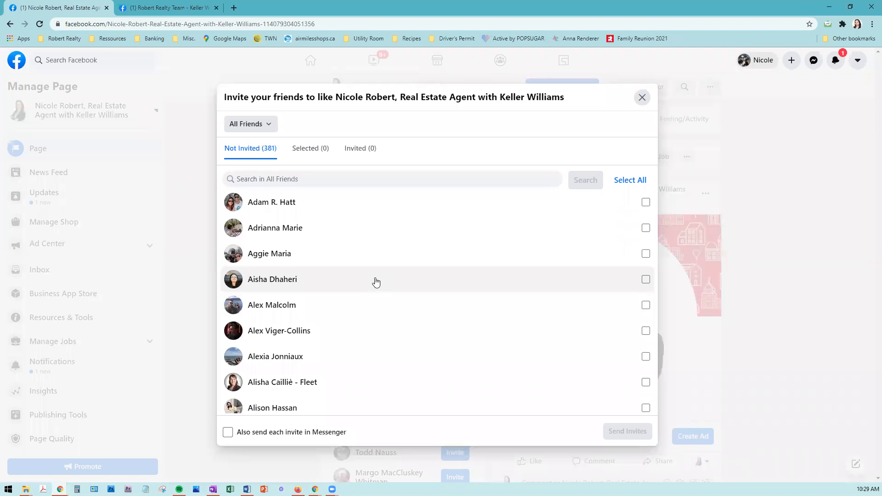
# Step: Select all friends, close the invite dialog without sending, and close the open chat
pyautogui.click(637, 183)
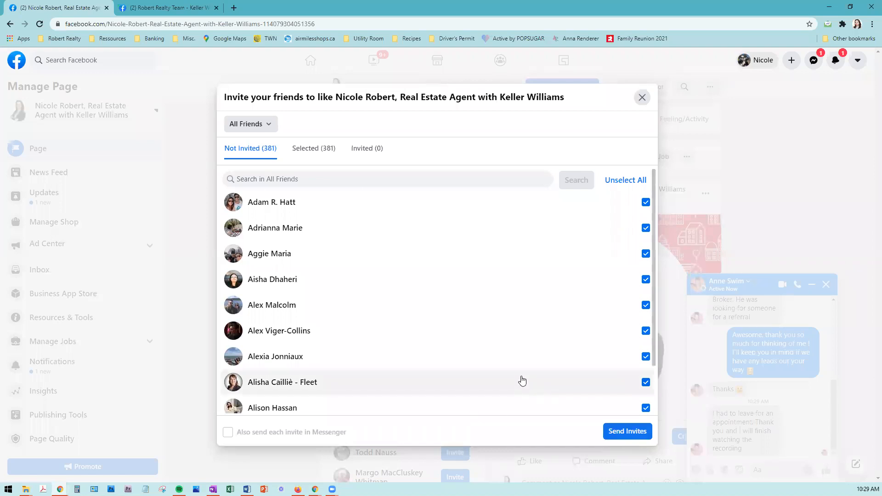
pyautogui.click(643, 98)
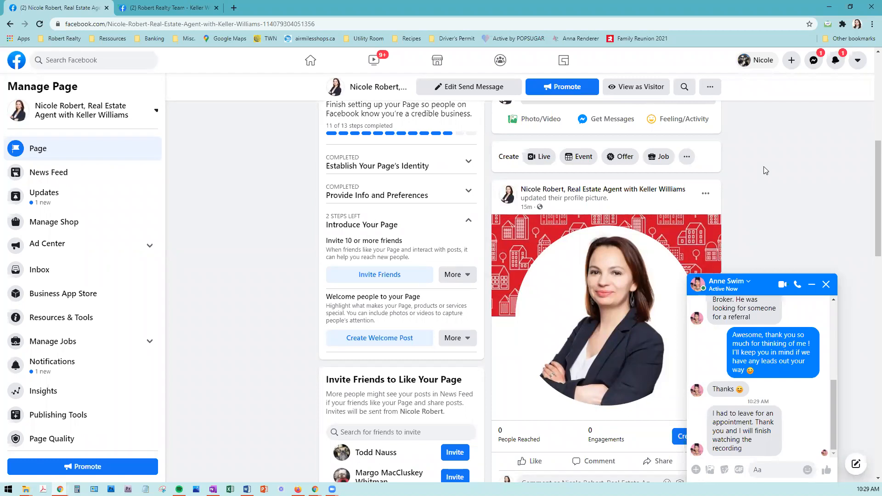
pyautogui.click(826, 285)
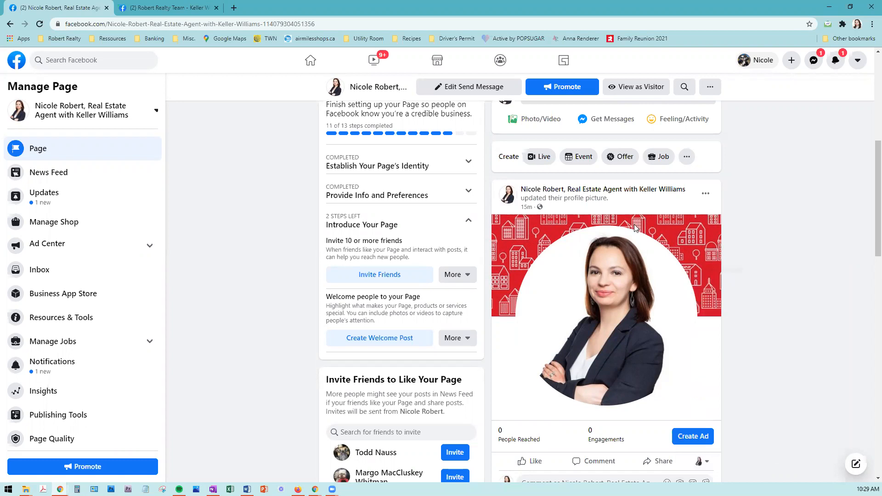
# Step: Post Introductory Post.jpg with a 'Welcome to my new page' South Shore real estate greeting
pyautogui.scroll(3, 630, 239)
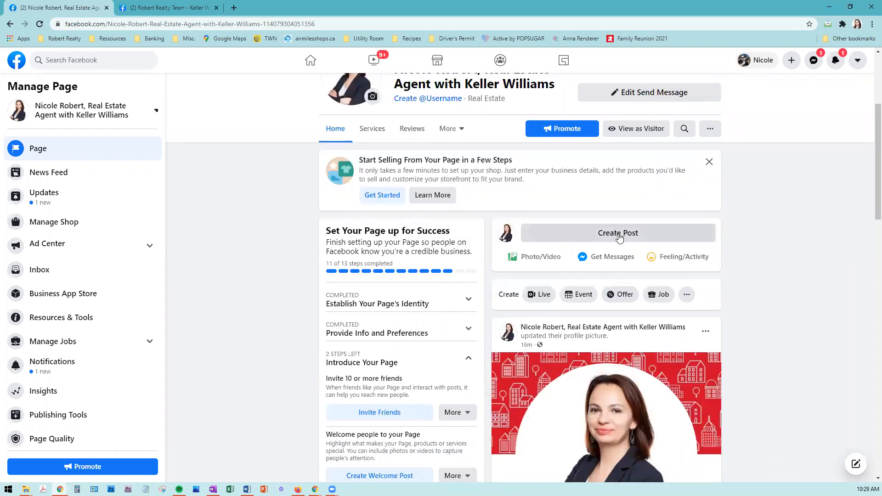
pyautogui.click(619, 233)
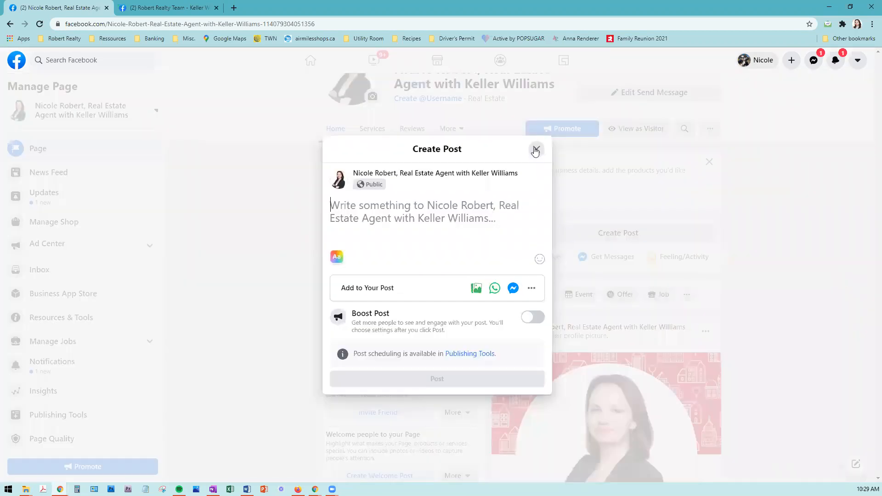
pyautogui.click(626, 223)
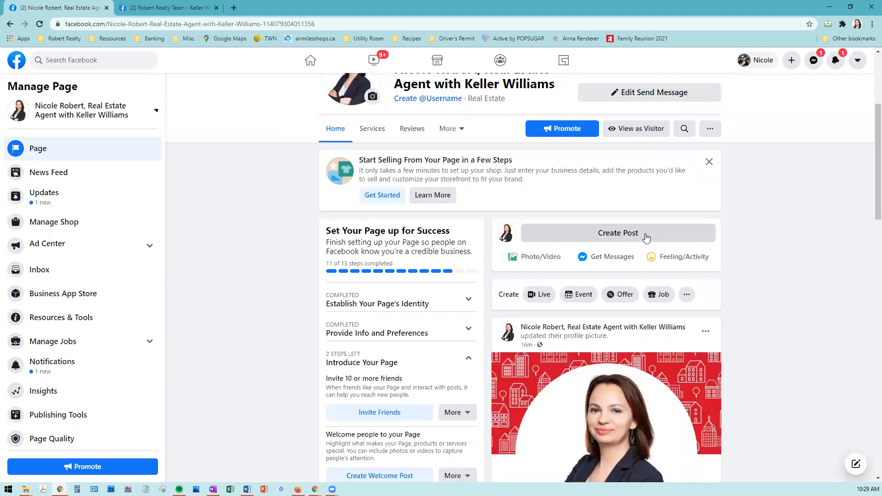
pyautogui.click(645, 236)
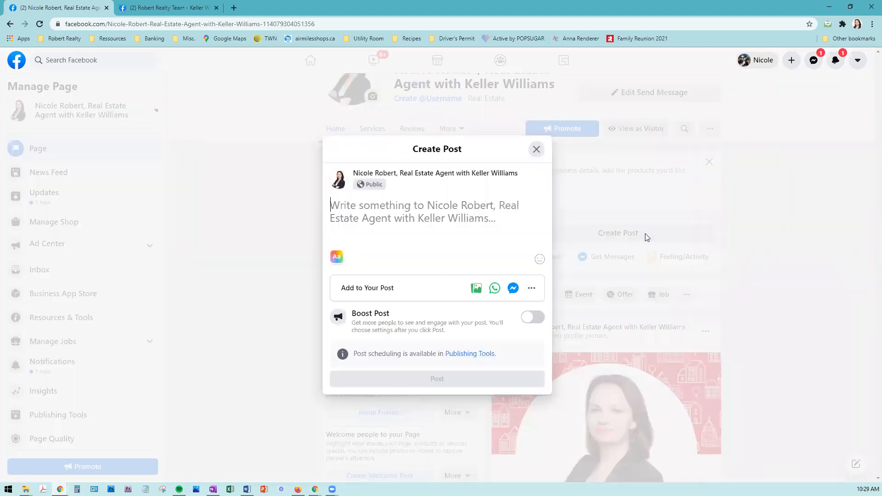
pyautogui.click(477, 289)
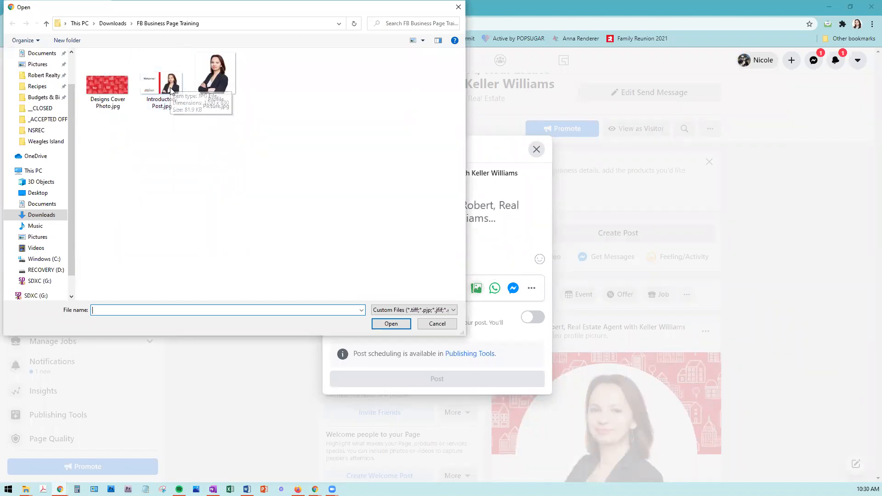
pyautogui.doubleClick(171, 91)
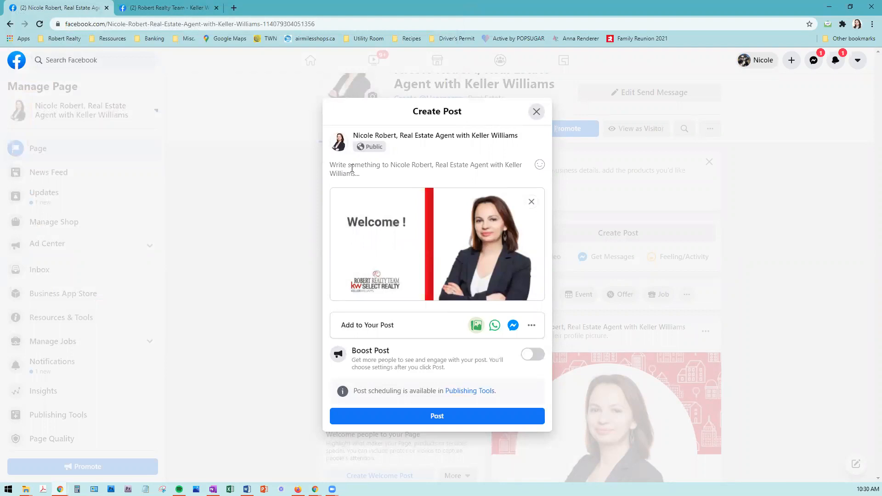
pyautogui.write('Welcome to my new page, I;ll keep you posyted on all things real estate along the South Shore !')
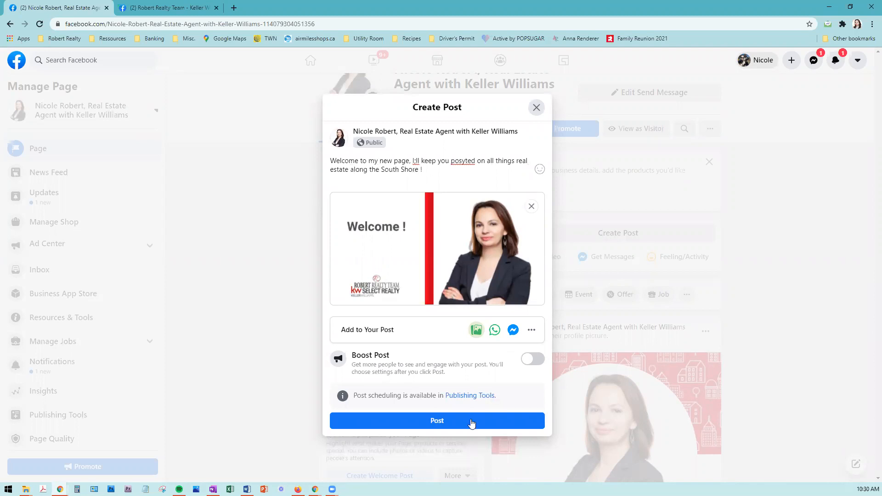
pyautogui.click(471, 423)
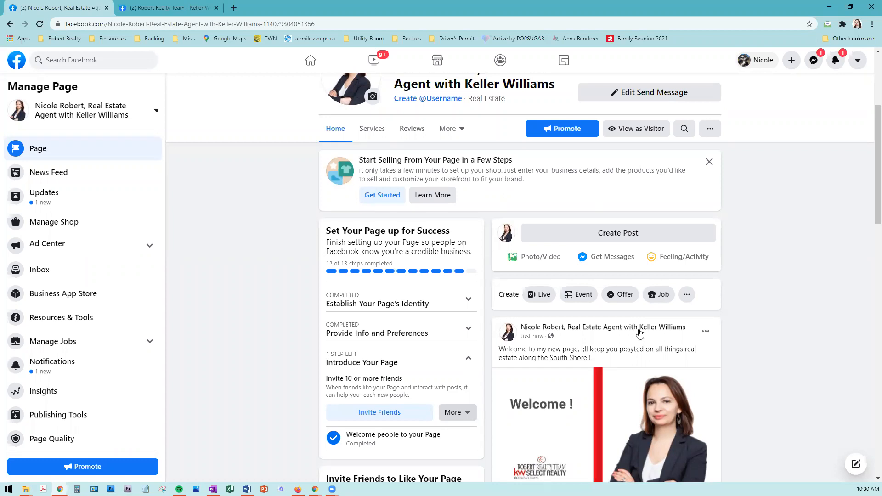
# Step: Switch the interaction identity to the personal profile and like the Welcome post
pyautogui.scroll(-3, 641, 333)
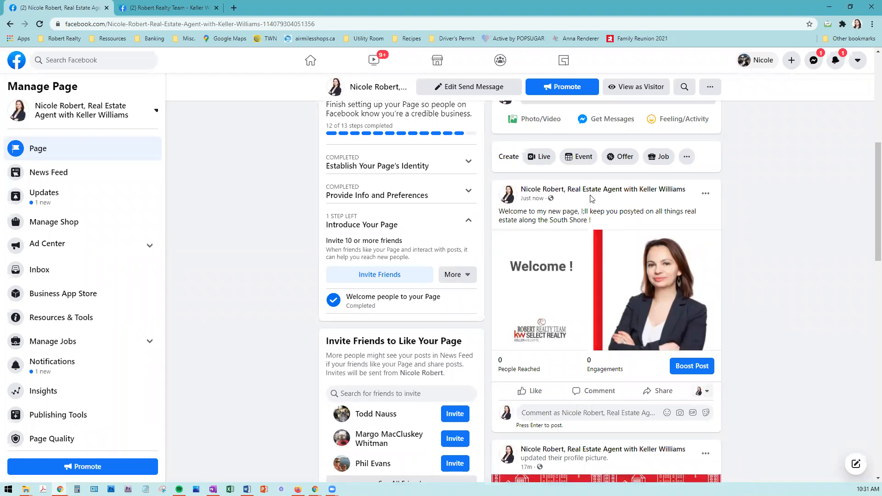
pyautogui.click(707, 392)
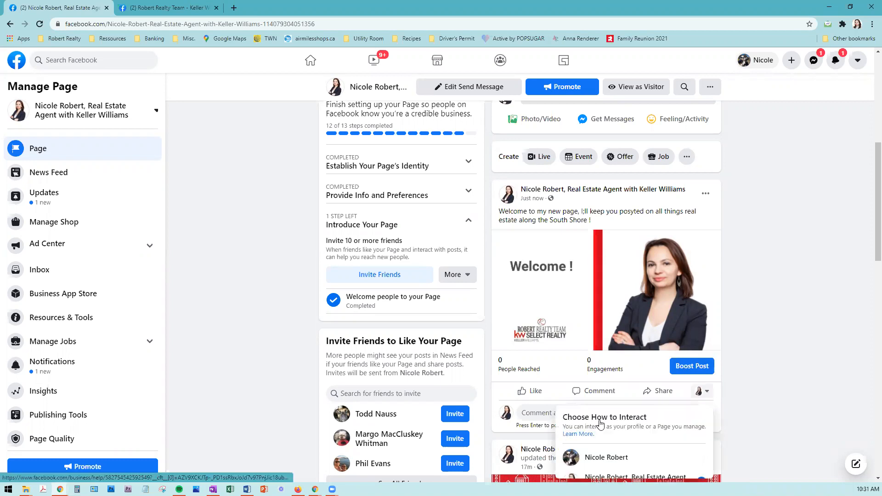
pyautogui.scroll(-1, 601, 424)
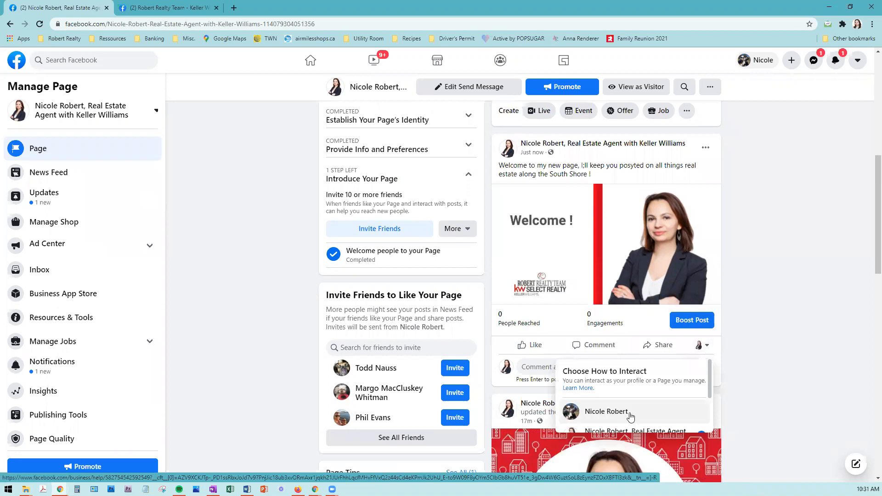
pyautogui.click(630, 416)
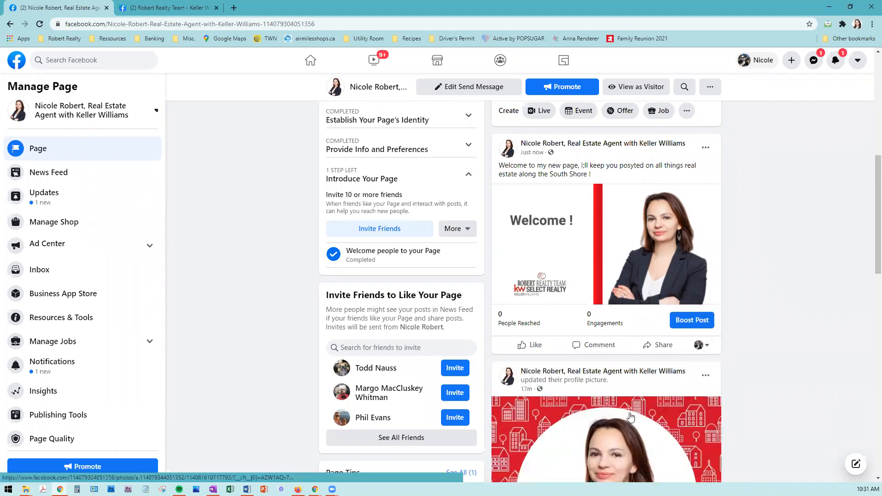
pyautogui.click(536, 346)
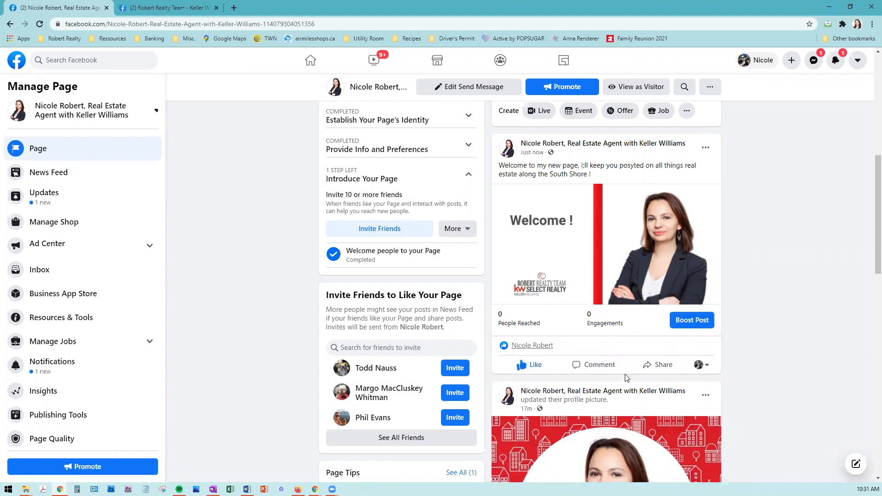
pyautogui.click(663, 365)
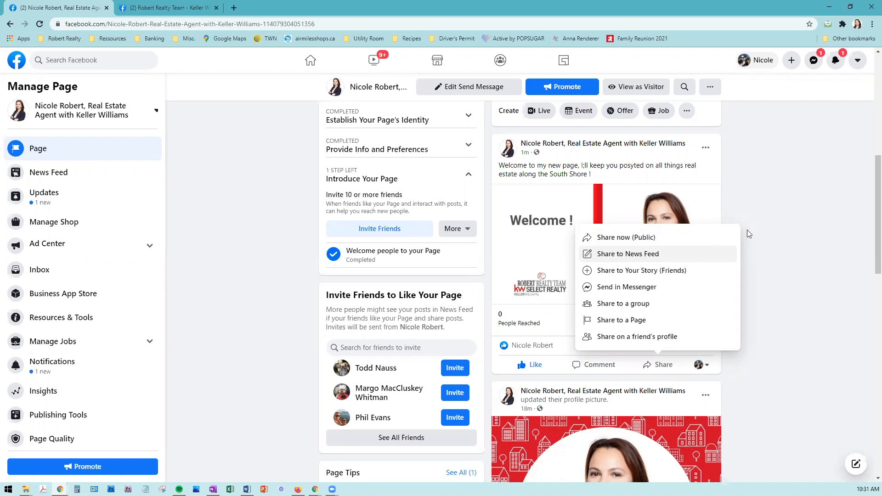
pyautogui.click(802, 180)
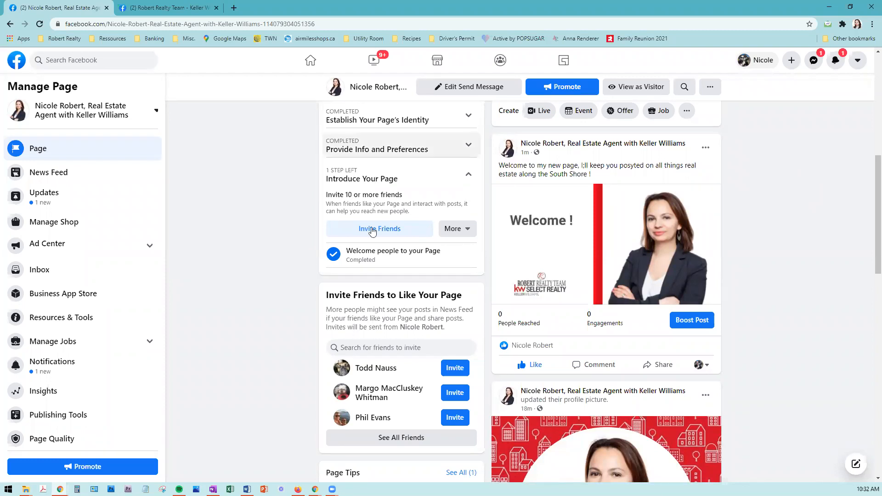
pyautogui.scroll(1, 372, 230)
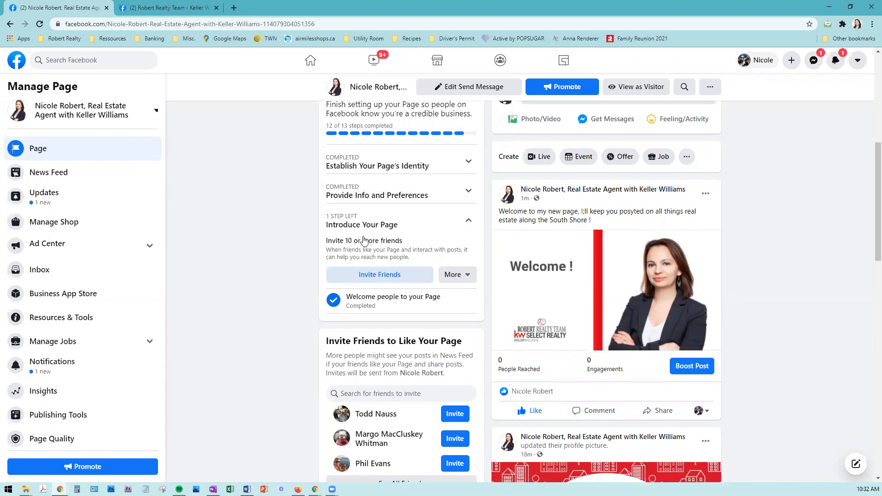
pyautogui.scroll(2, 364, 240)
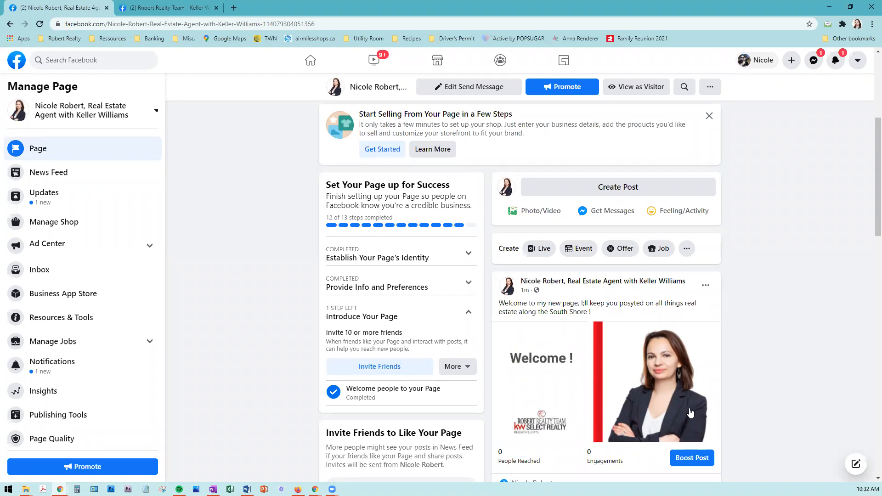
pyautogui.scroll(-1, 688, 407)
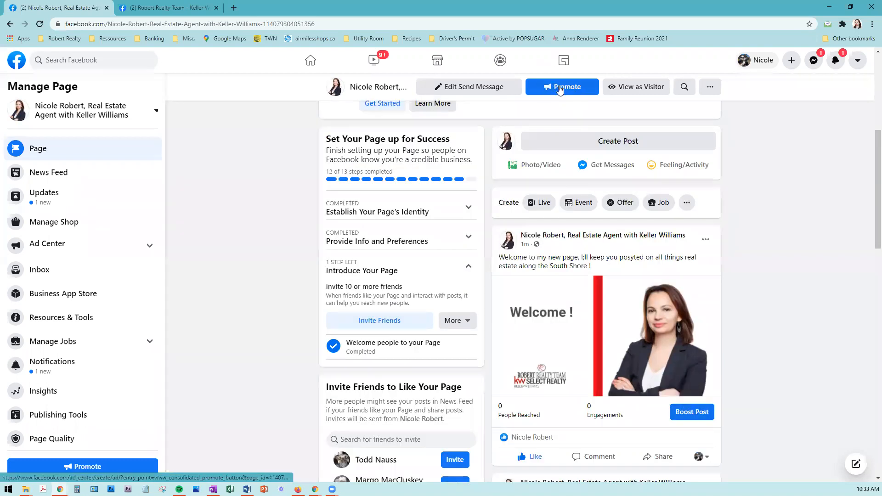
pyautogui.scroll(2, 566, 133)
pyautogui.click(565, 132)
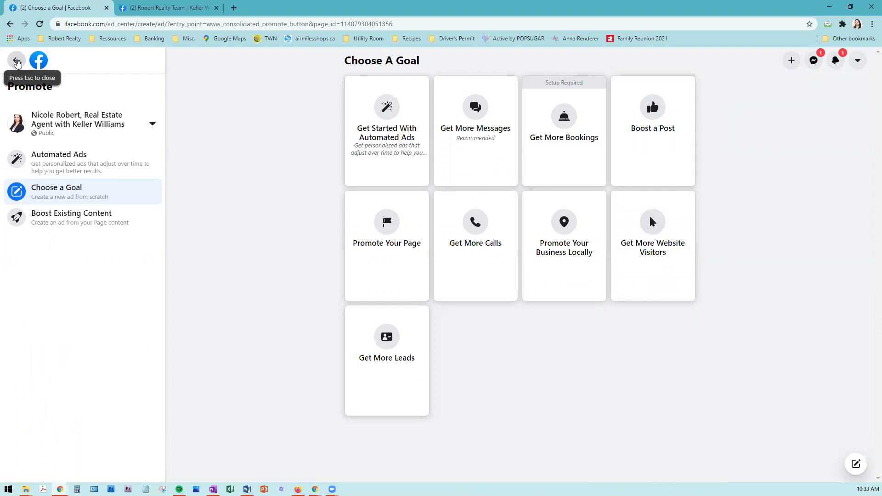
pyautogui.click(18, 63)
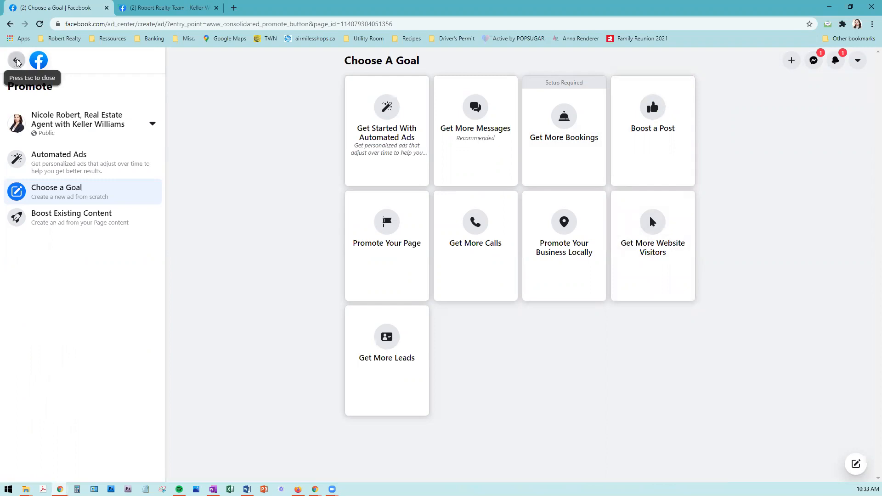